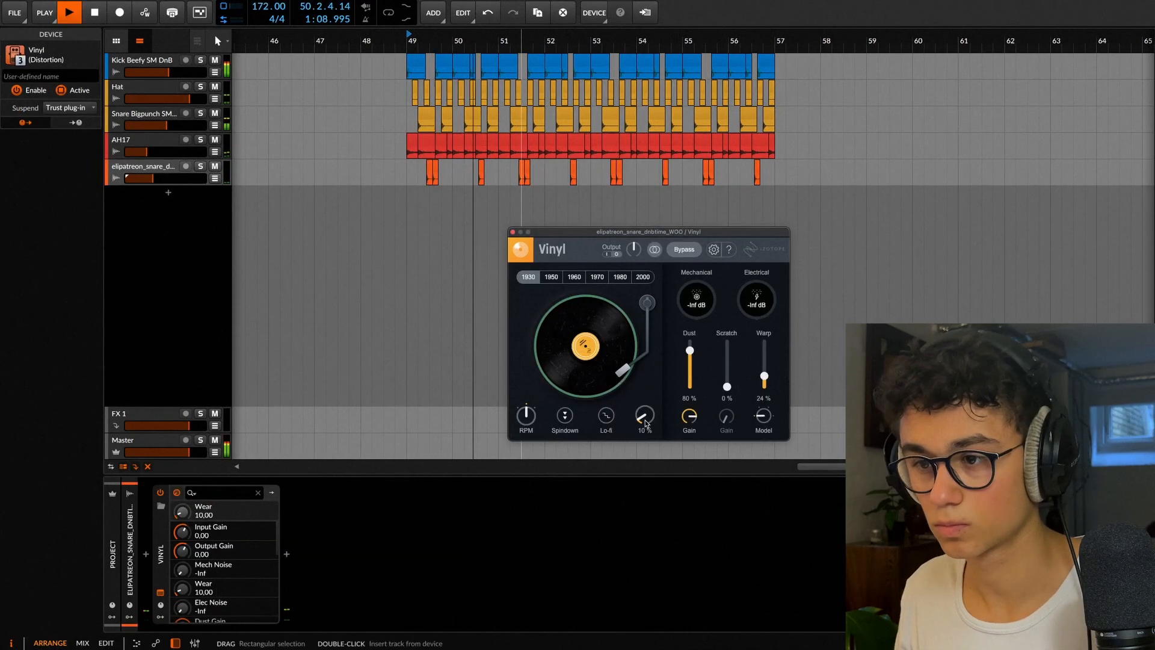
Step: Adjust the wear and dust amounts in the Vinyl plugin on the elipatreon_snare track
{"action": "left_click_drag", "start_coordinate": [645, 424], "coordinate": [651, 445]}
{"action": "left_click_drag", "start_coordinate": [689, 351], "coordinate": [646, 355]}
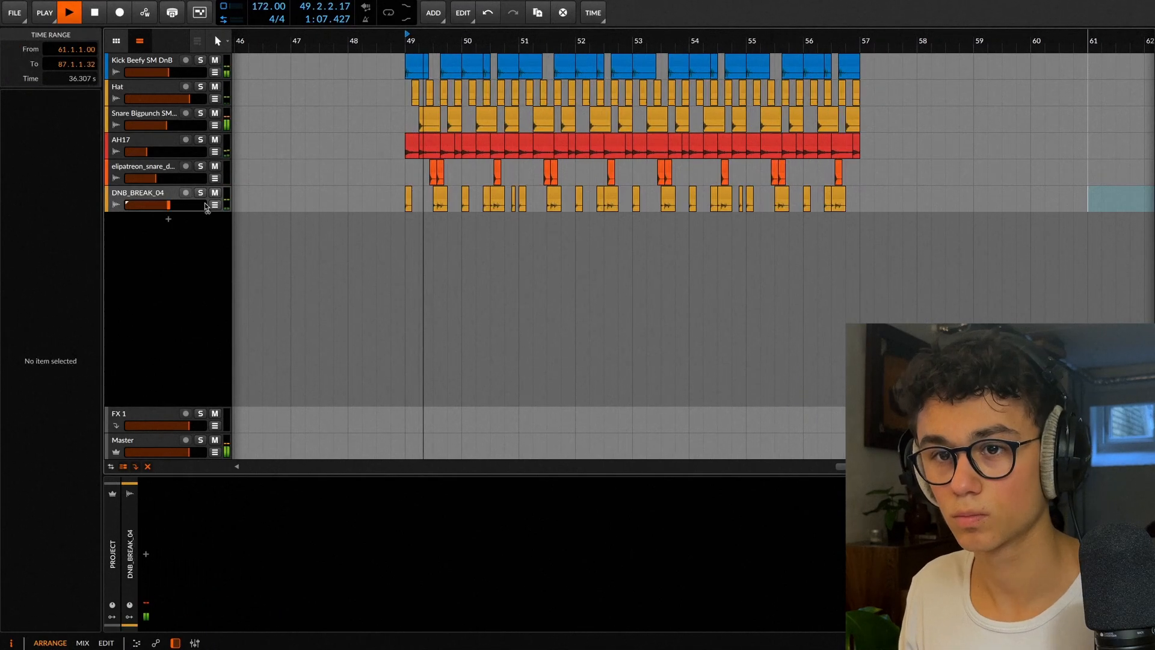
Step: Add an EQ+ to the DNB_BREAK_04 track and move its low-cut point to a lower frequency
{"action": "left_click", "coordinate": [145, 553]}
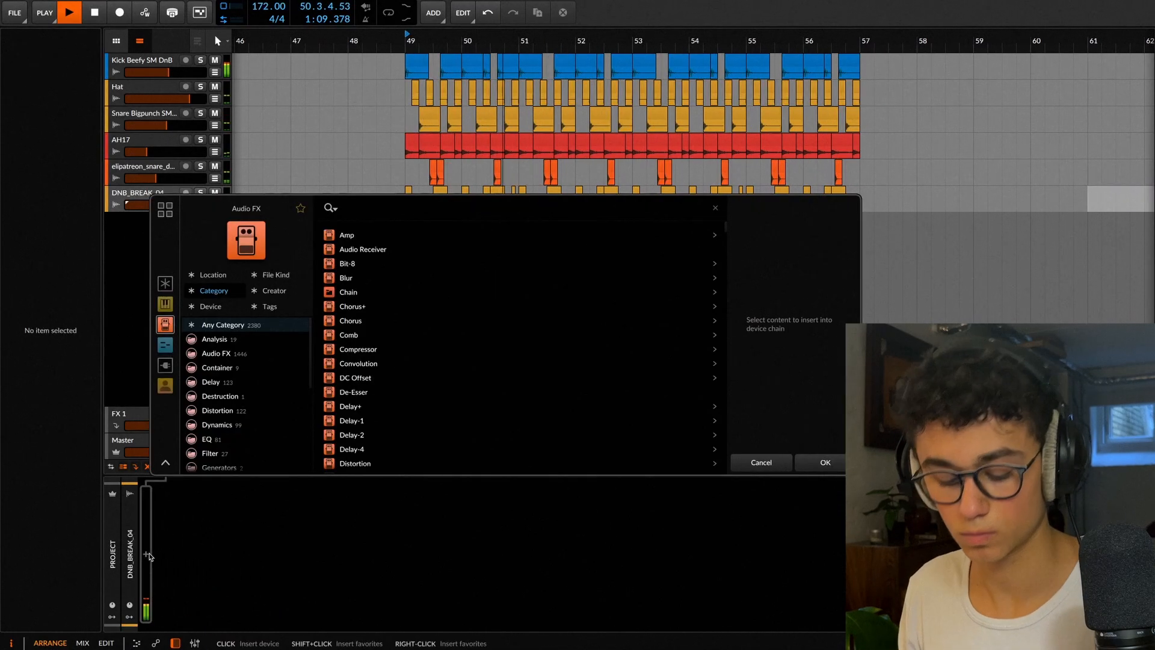
{"action": "type", "text": "eq"}
{"action": "key", "text": "Return"}
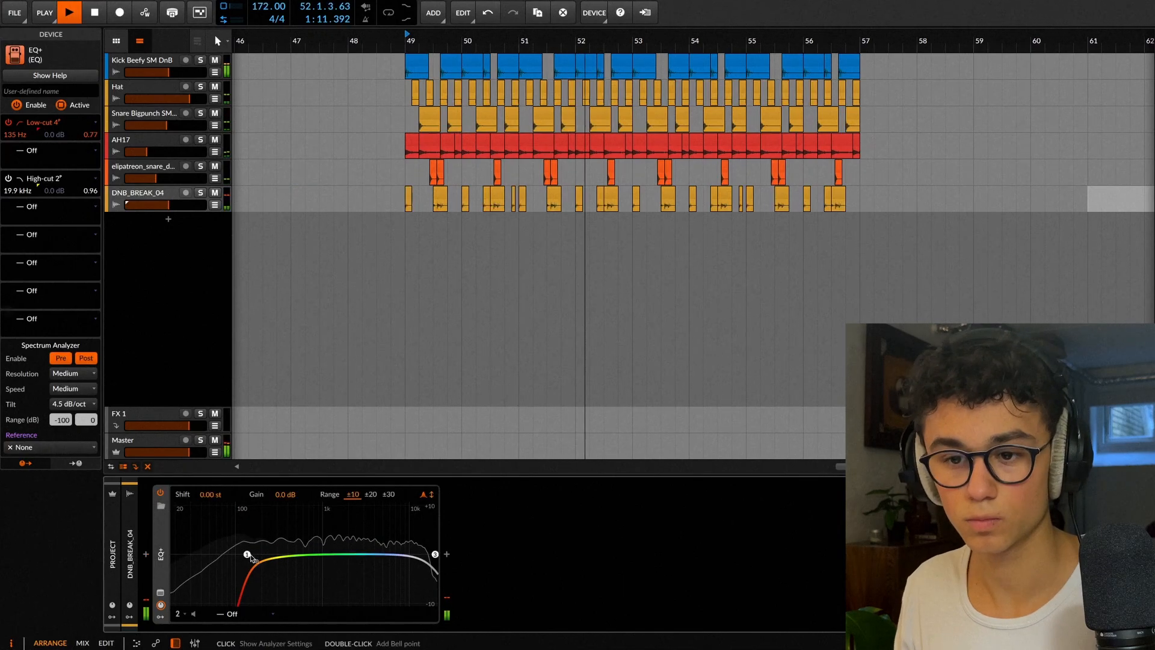
{"action": "left_click_drag", "start_coordinate": [247, 554], "coordinate": [233, 564]}
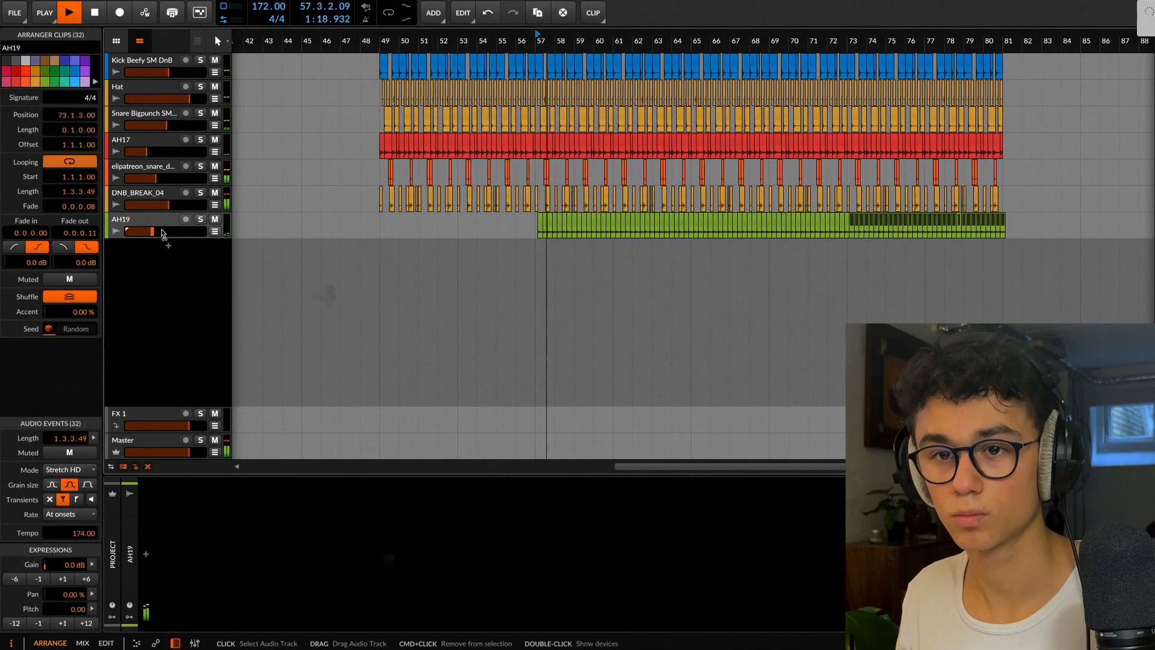
Step: Add an EQ+ with a low-cut at 185 Hz to the AH19 track
{"action": "left_click", "coordinate": [289, 249]}
{"action": "left_click", "coordinate": [146, 218]}
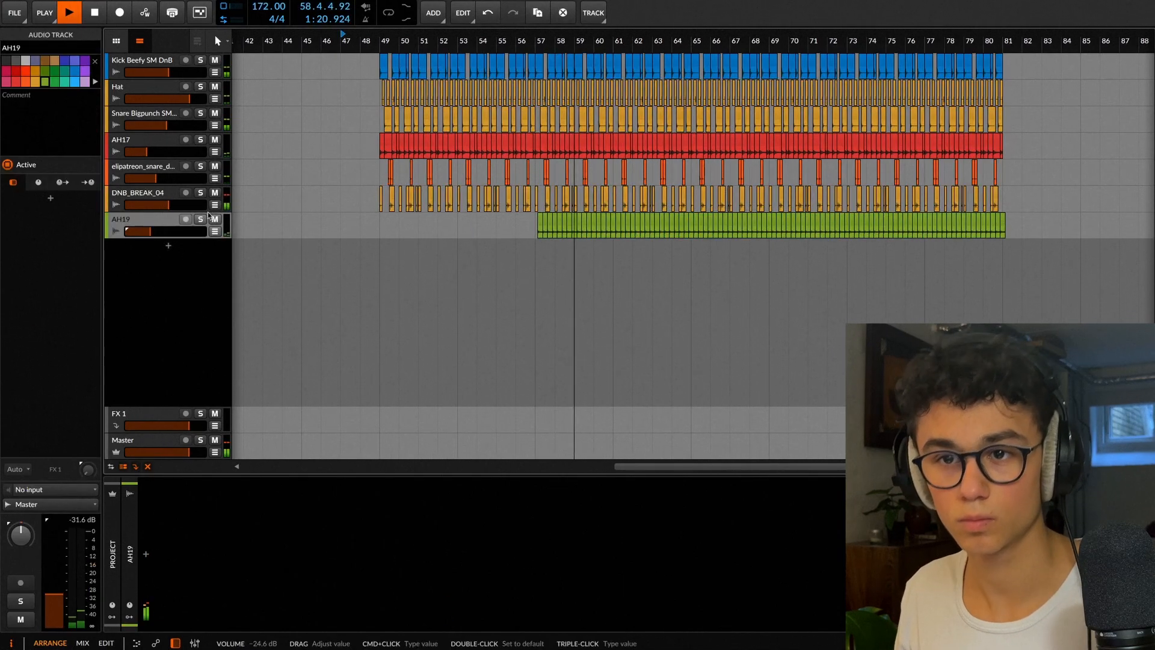
{"action": "double_click", "coordinate": [183, 597]}
{"action": "type", "text": "eq"}
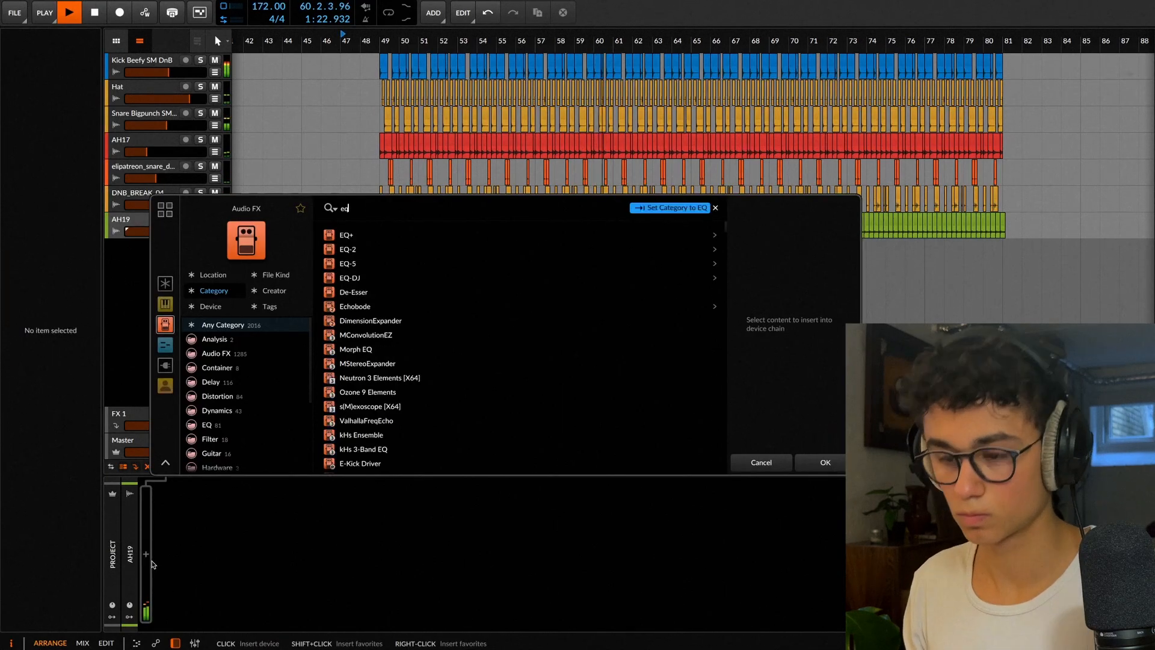
{"action": "key", "text": "Return"}
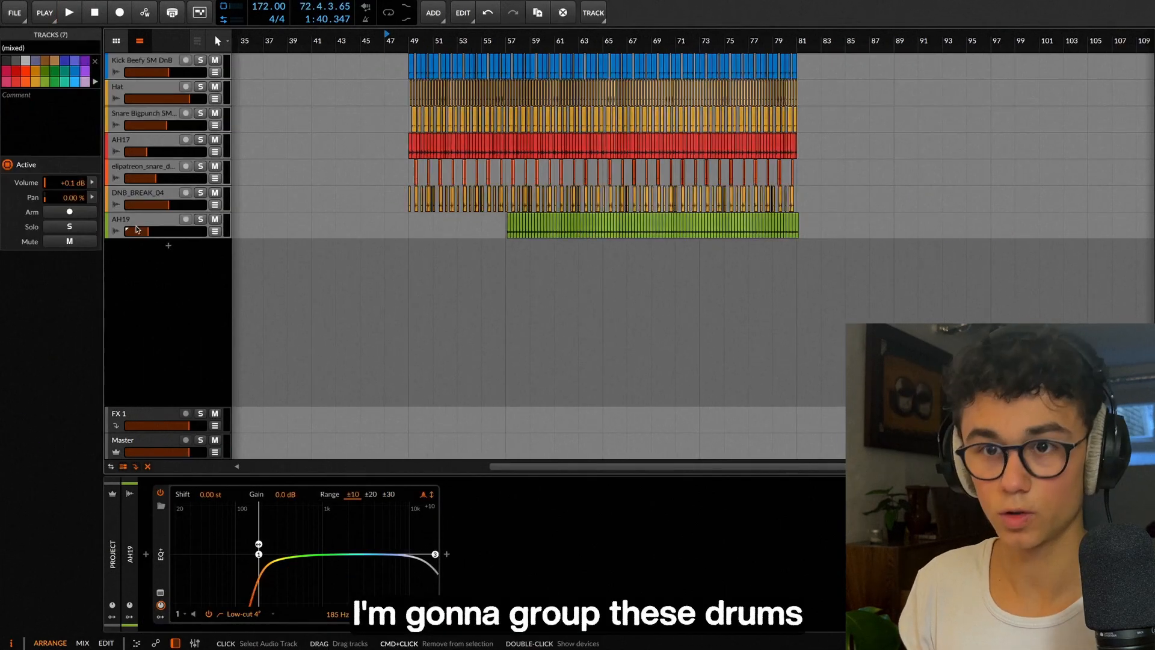
Step: Group the seven drum tracks as Drums and play the group with its effects turned off
{"action": "key", "text": "super+g"}
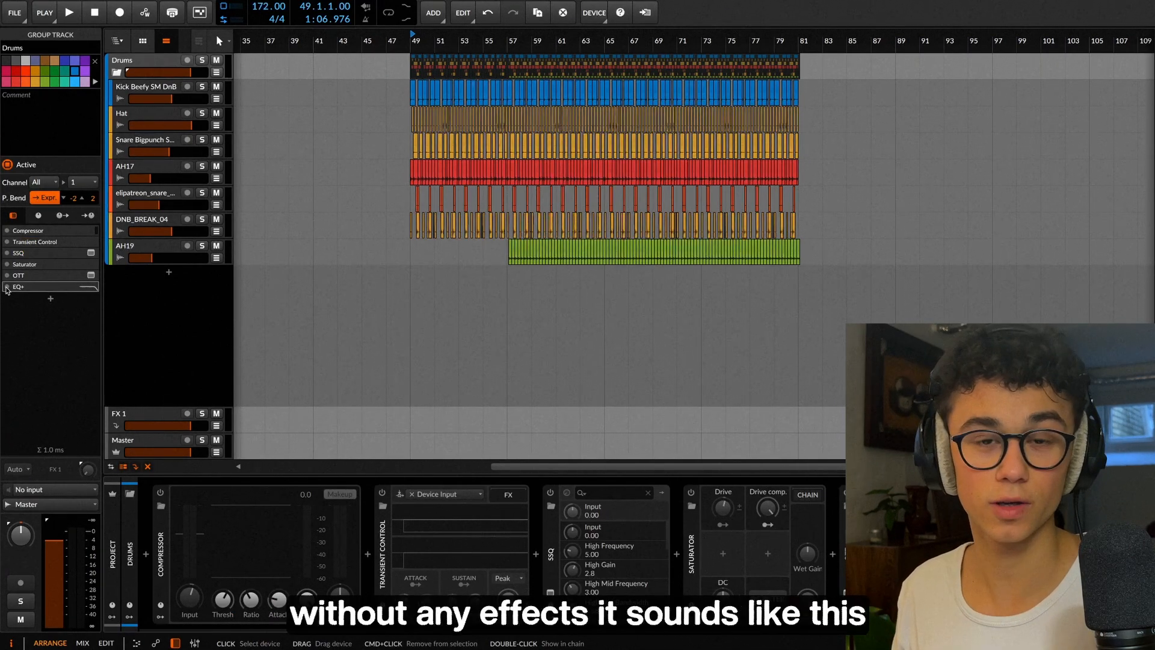
{"action": "key", "text": "space"}
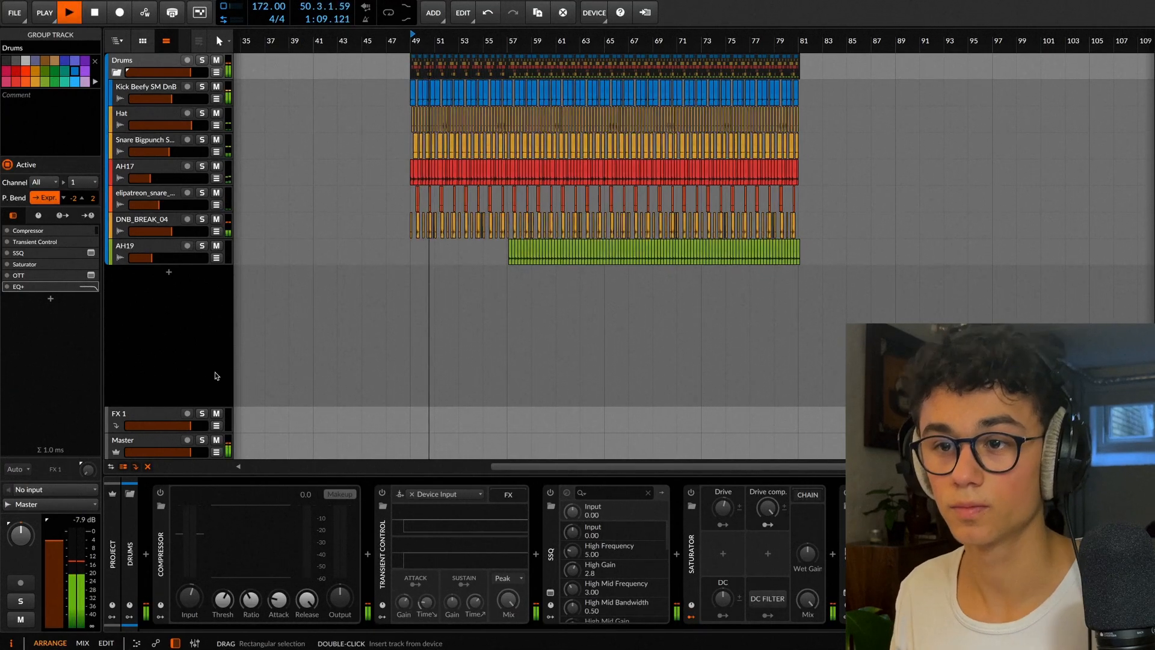
{"action": "key", "text": "space"}
Step: Turn on the Compressor, Transient Control, SSQ, Saturator, OTT and EQ+ on the Drums group and play the processed drums
{"action": "left_click", "coordinate": [6, 231]}
{"action": "left_click", "coordinate": [6, 241]}
{"action": "left_click", "coordinate": [7, 253]}
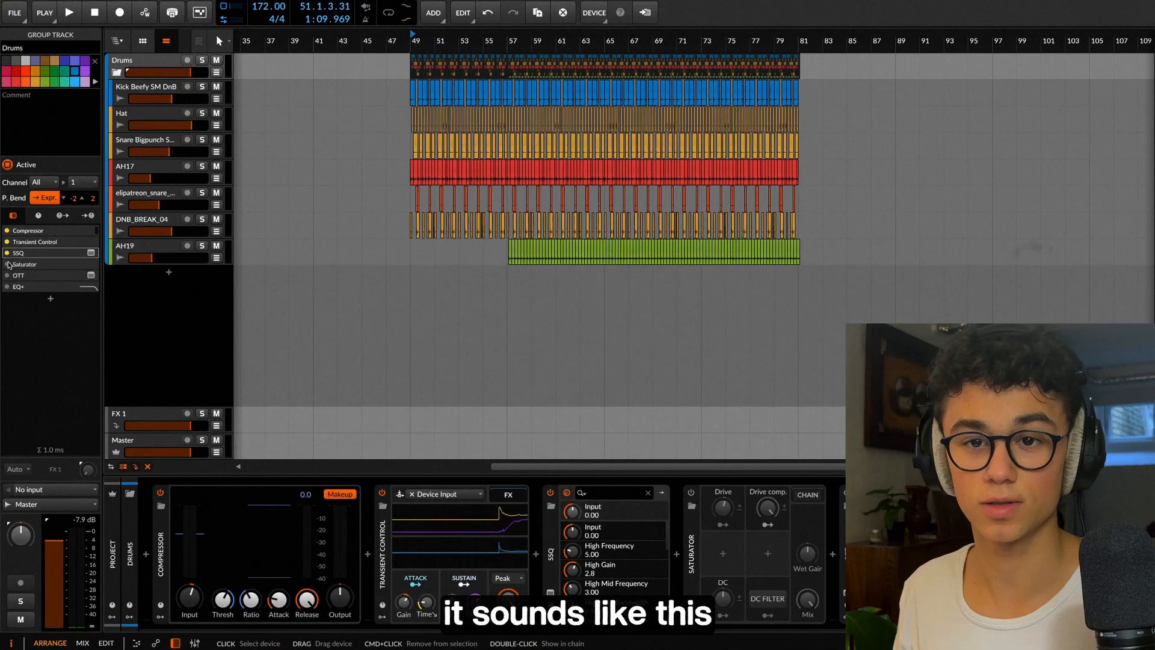
{"action": "left_click", "coordinate": [6, 264]}
{"action": "left_click", "coordinate": [7, 275]}
{"action": "left_click", "coordinate": [6, 287]}
{"action": "key", "text": "space"}
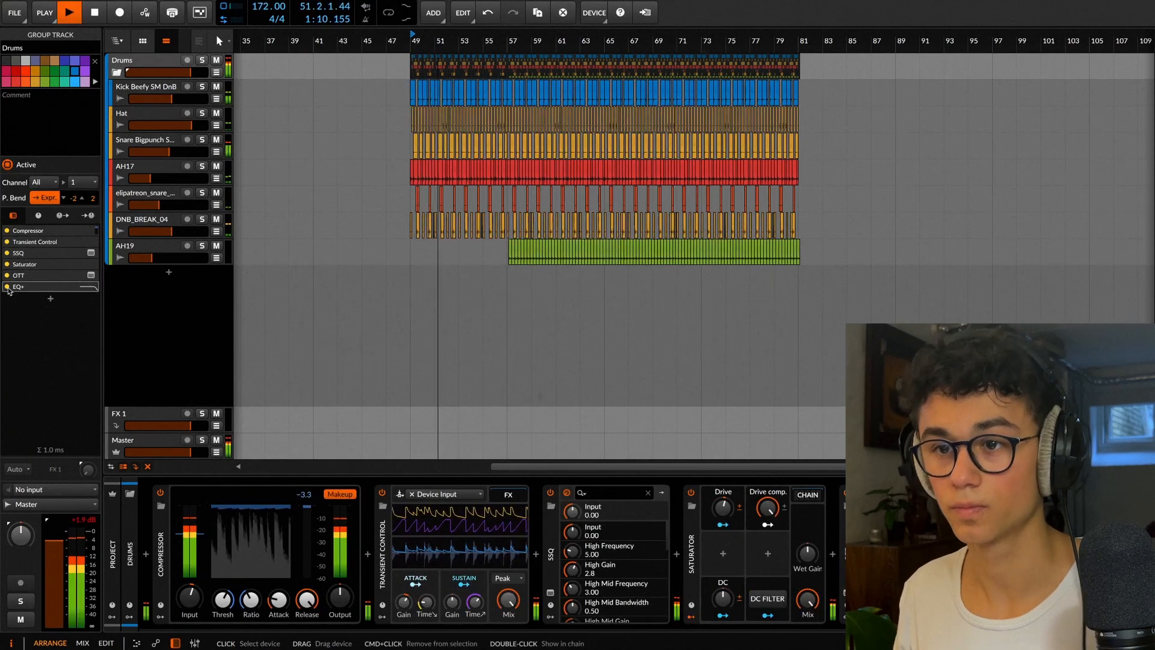
{"action": "key", "text": "space"}
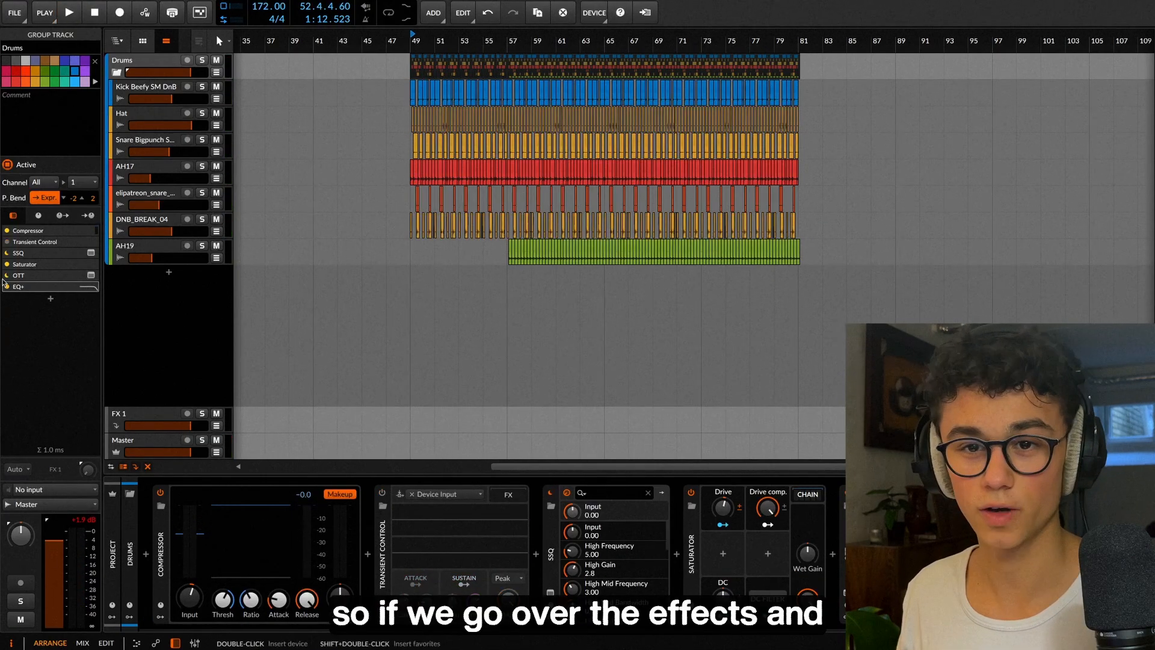
Step: Turn off every Drums effect except the Compressor and play the drums with compression only
{"action": "left_click", "coordinate": [7, 252]}
{"action": "left_click", "coordinate": [7, 264]}
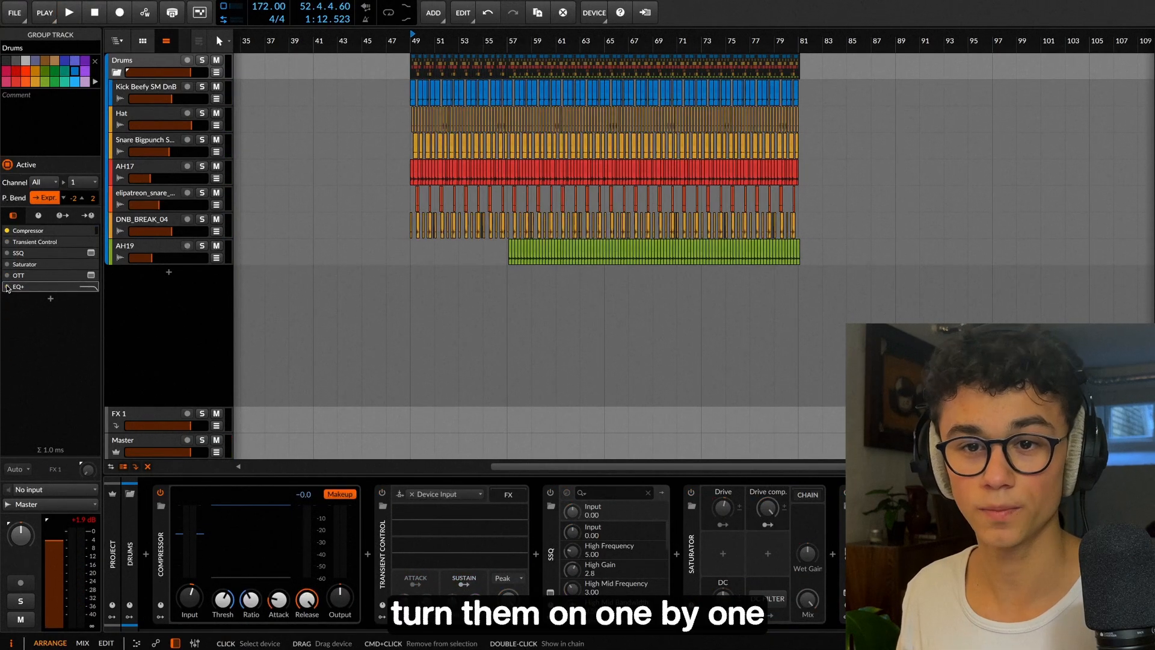
{"action": "left_click", "coordinate": [164, 572]}
{"action": "key", "text": "space"}
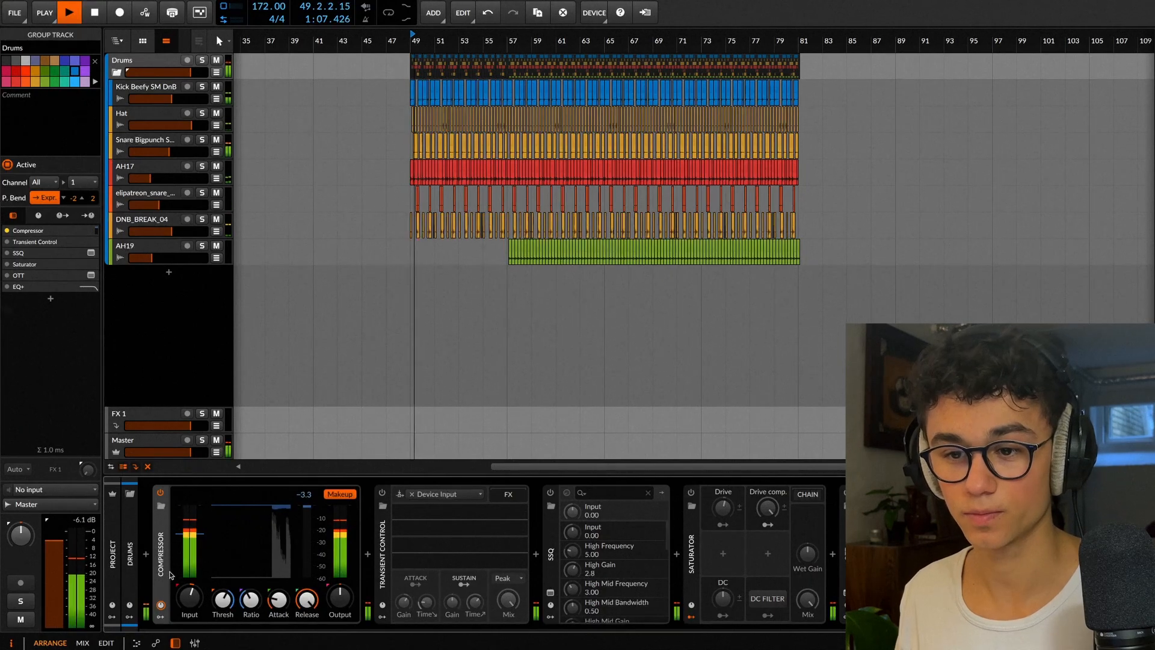
{"action": "key", "text": "space"}
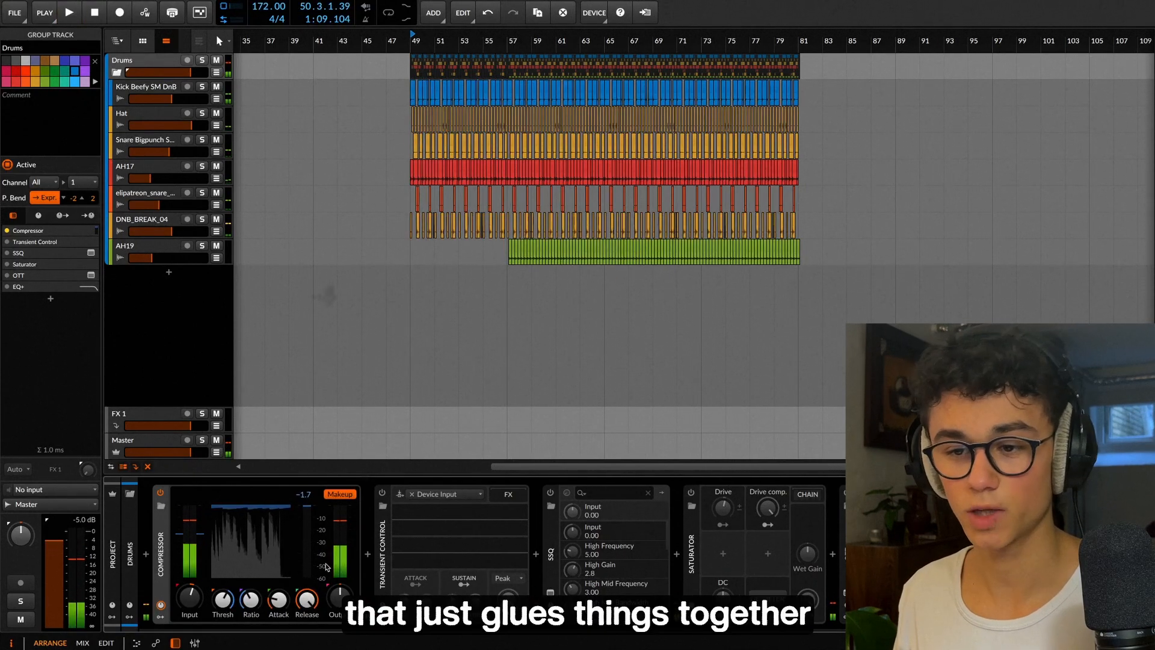
Step: Turn on the Transient Control and the SSQ equalizer on the Drums group, inspect the SSQ settings and play the result
{"action": "left_click", "coordinate": [382, 493]}
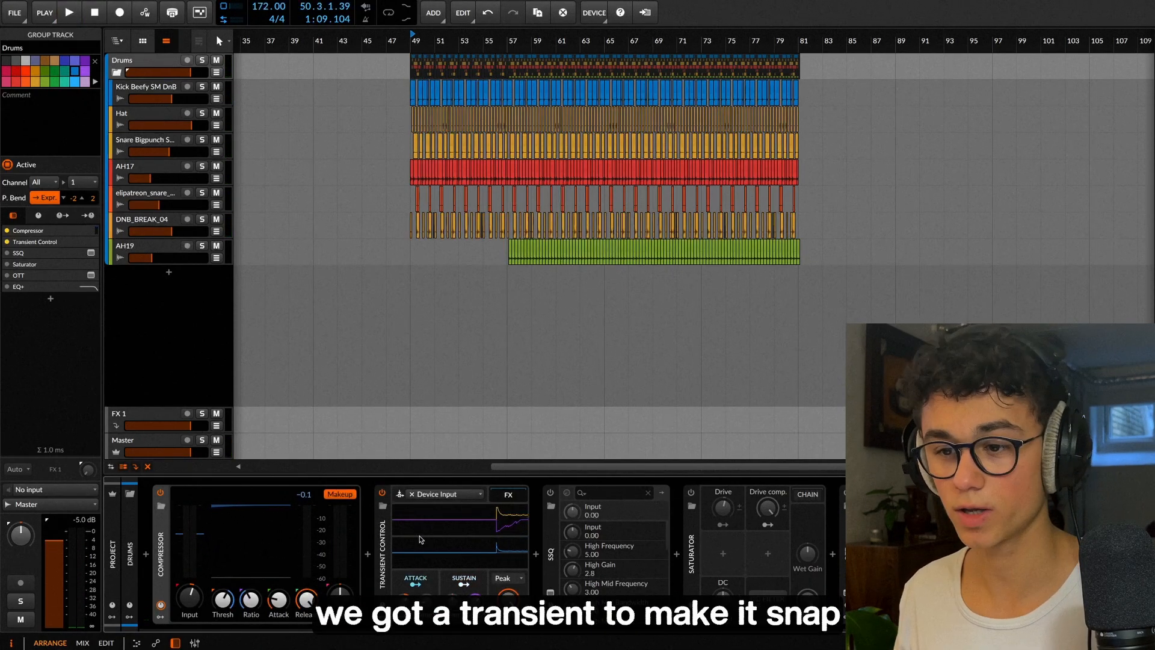
{"action": "key", "text": "space"}
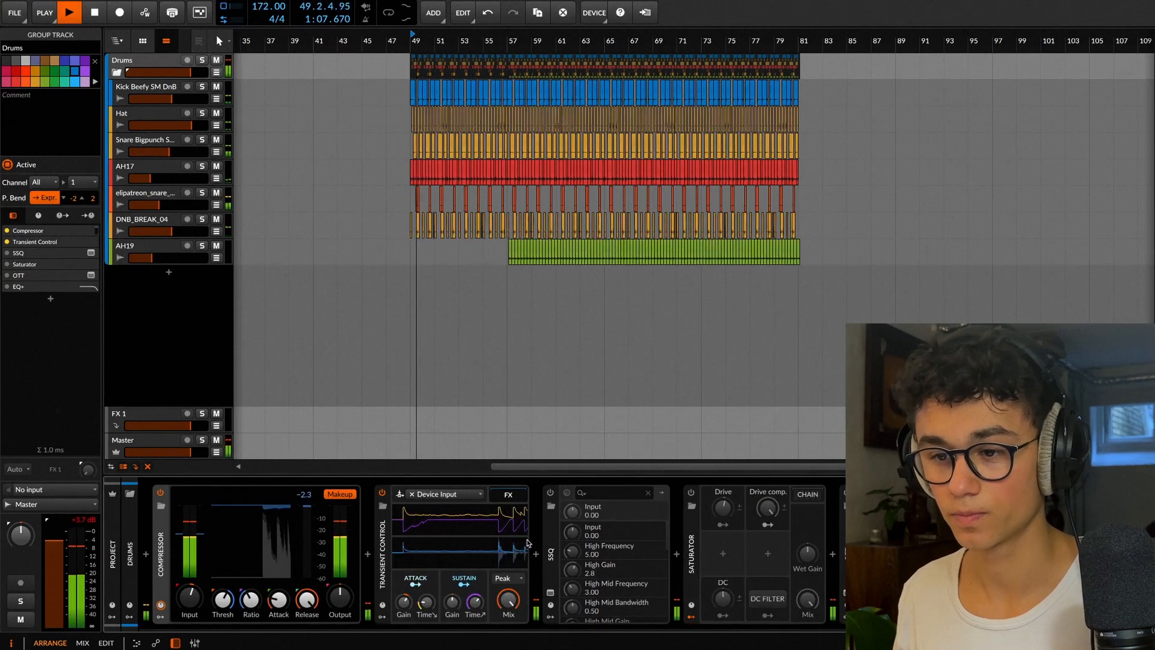
{"action": "left_click", "coordinate": [551, 593]}
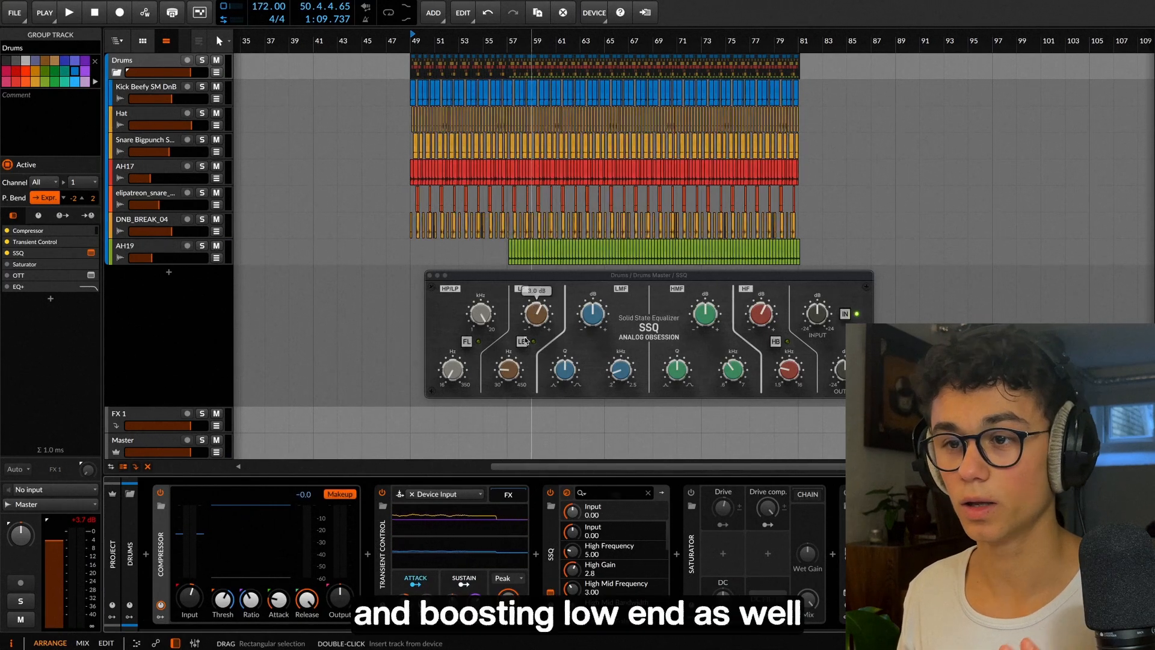
{"action": "left_click", "coordinate": [430, 275]}
{"action": "key", "text": "space"}
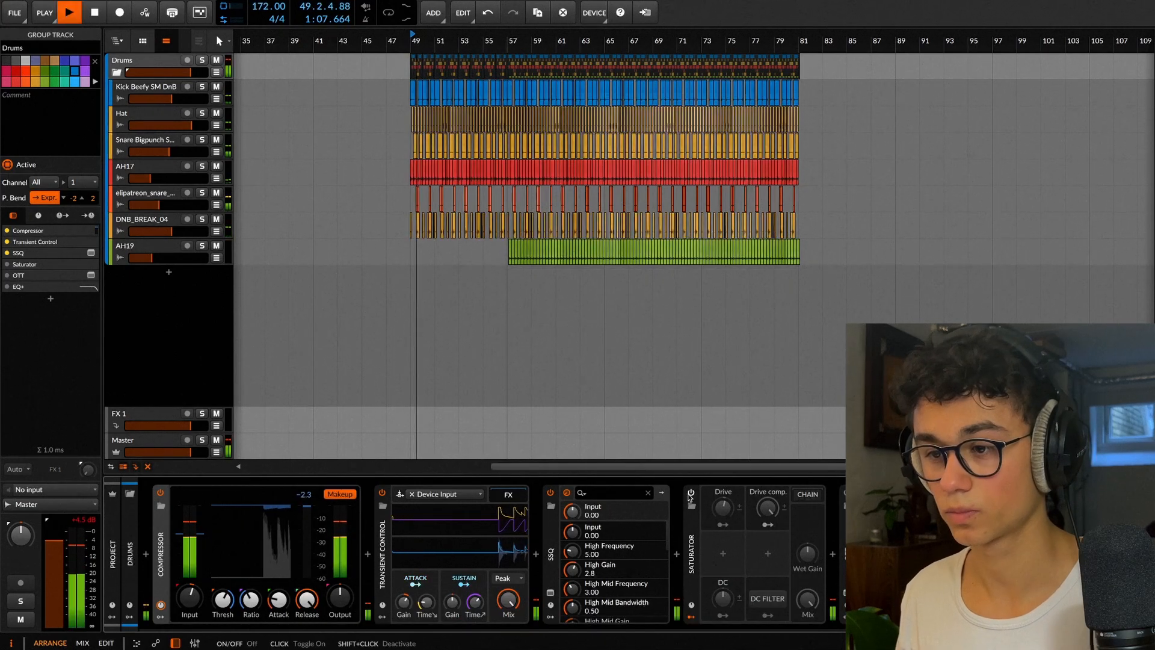
Step: Turn on the Saturator on the Drums group, check its Drive amount and play the clipped drums
{"action": "scroll", "coordinate": [690, 576], "scroll_direction": "right", "scroll_amount": 1}
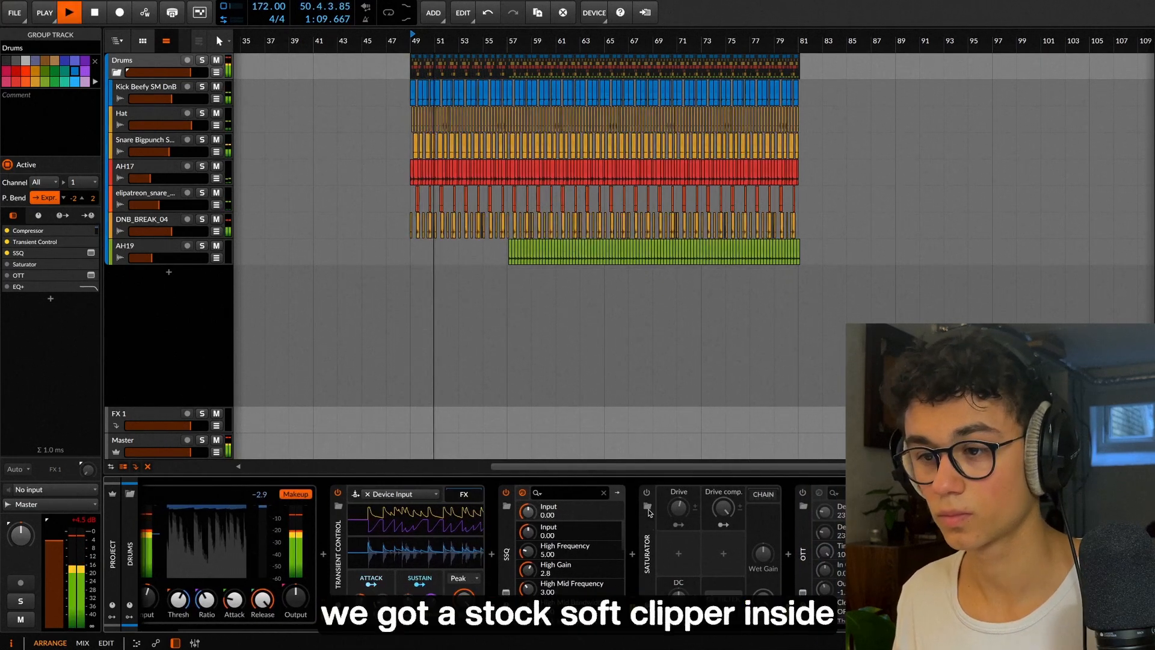
{"action": "key", "text": "space"}
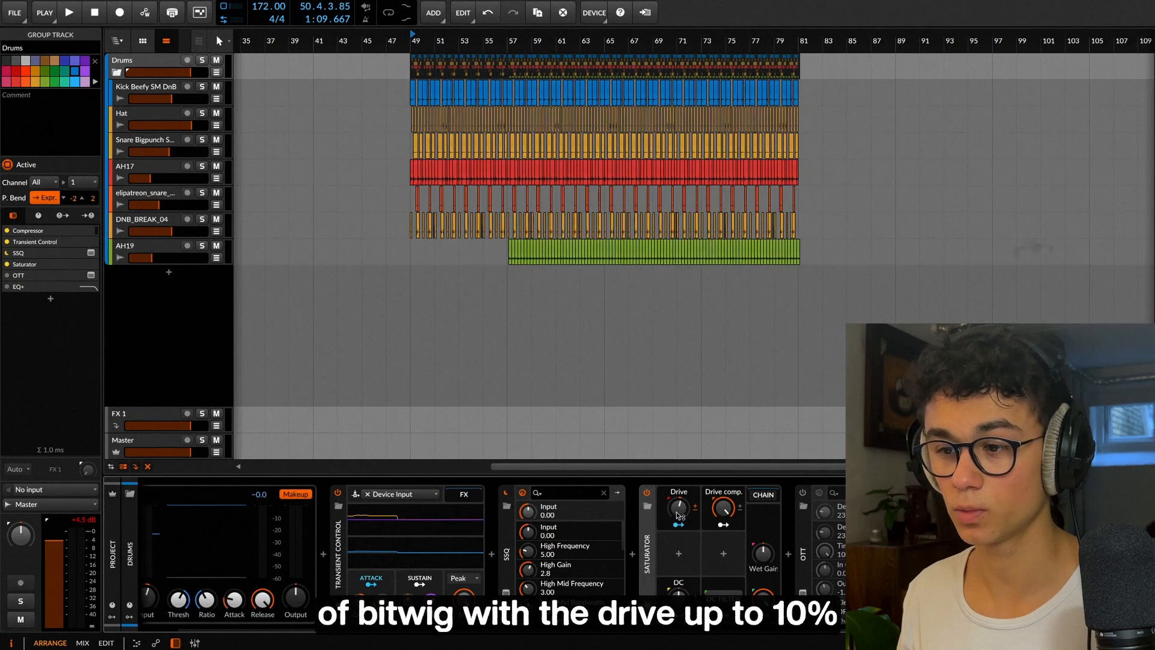
{"action": "left_click_drag", "start_coordinate": [679, 512], "coordinate": [679, 513]}
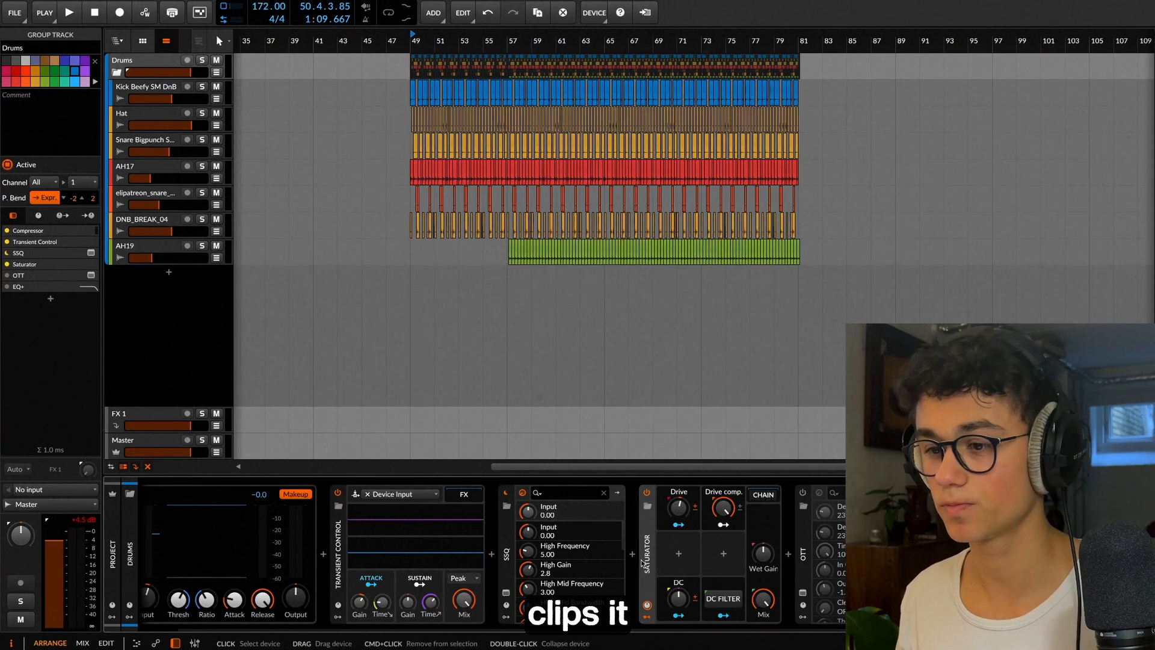
{"action": "key", "text": "space"}
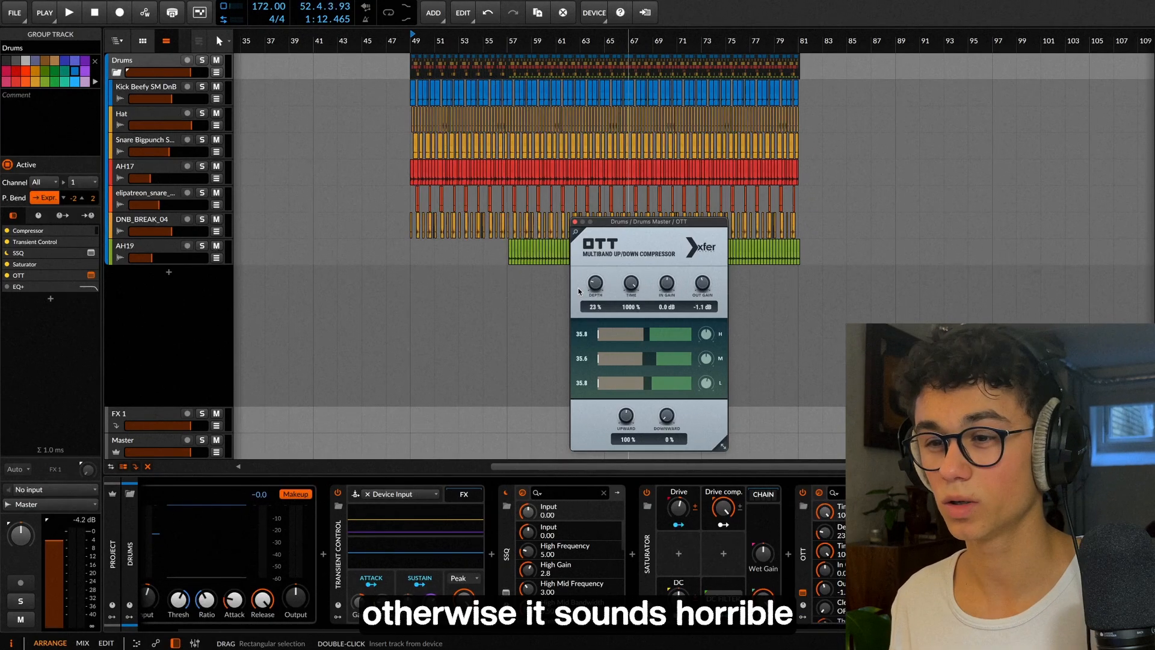
Step: Set the OTT depth to 22% and fine-tune the Saturator's Drive while playing the full Drums effect chain
{"action": "left_click_drag", "start_coordinate": [595, 285], "coordinate": [595, 289]}
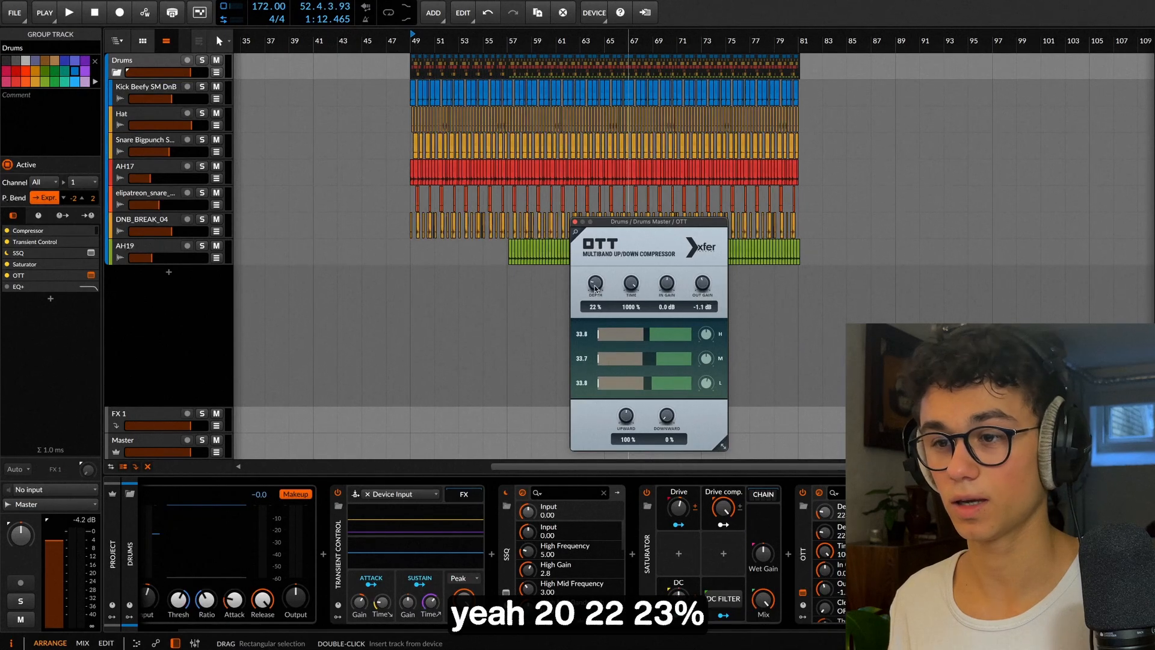
{"action": "scroll", "coordinate": [843, 541], "scroll_direction": "right", "scroll_amount": 3}
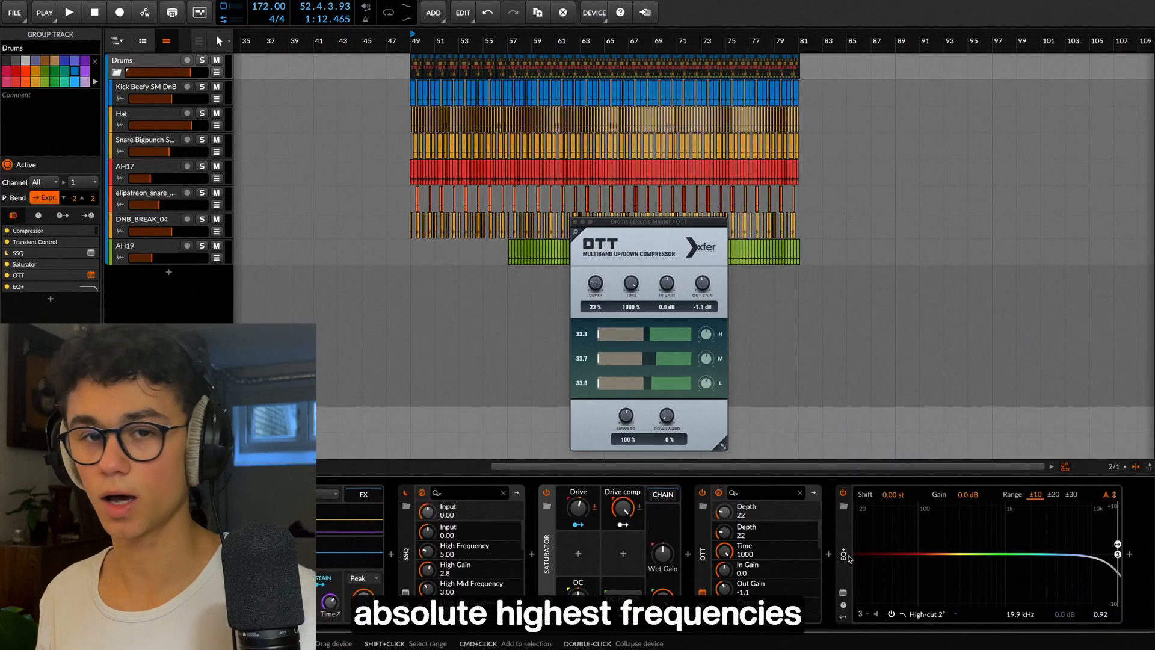
{"action": "left_click", "coordinate": [573, 222]}
{"action": "key", "text": "space"}
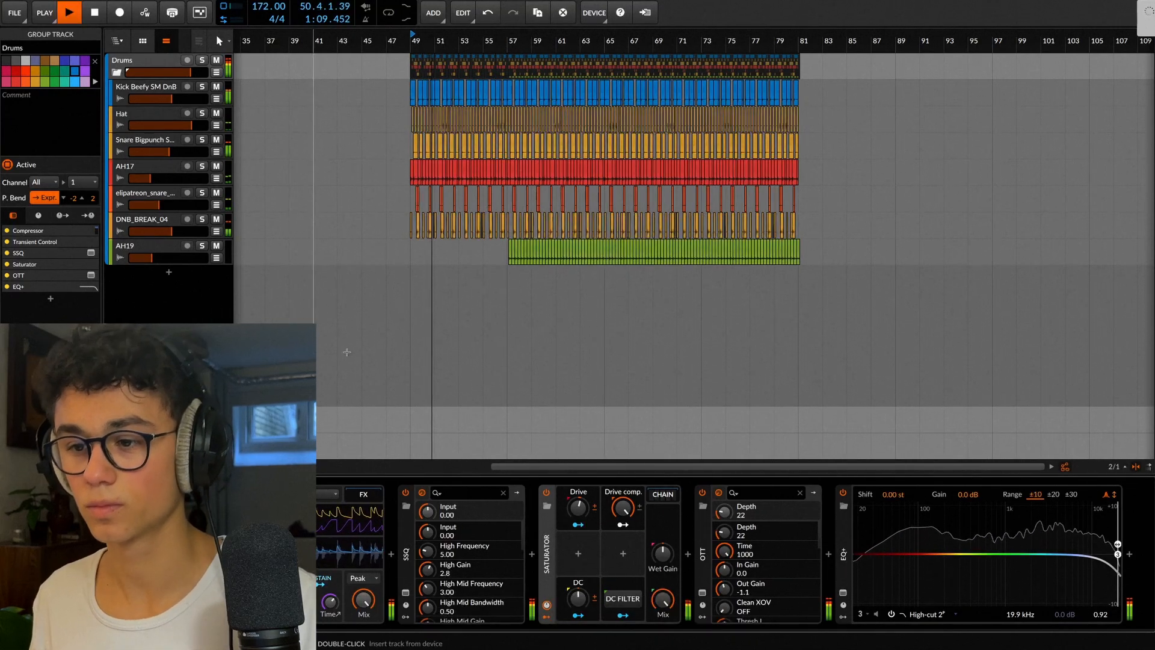
{"action": "left_click_drag", "start_coordinate": [579, 508], "coordinate": [578, 513]}
Step: Copy the AH17 clips of bars 49 to 65 to bar 33 so they fill the section before the drop
{"action": "left_click_drag", "start_coordinate": [611, 175], "coordinate": [804, 175]}
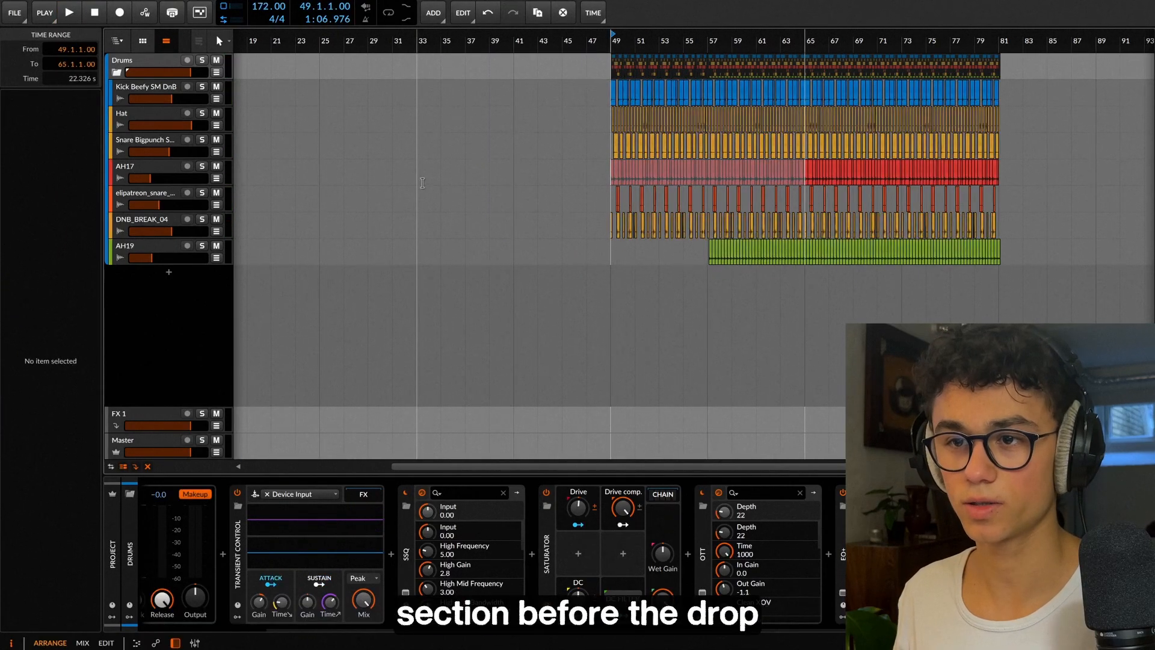
{"action": "left_click", "coordinate": [420, 182]}
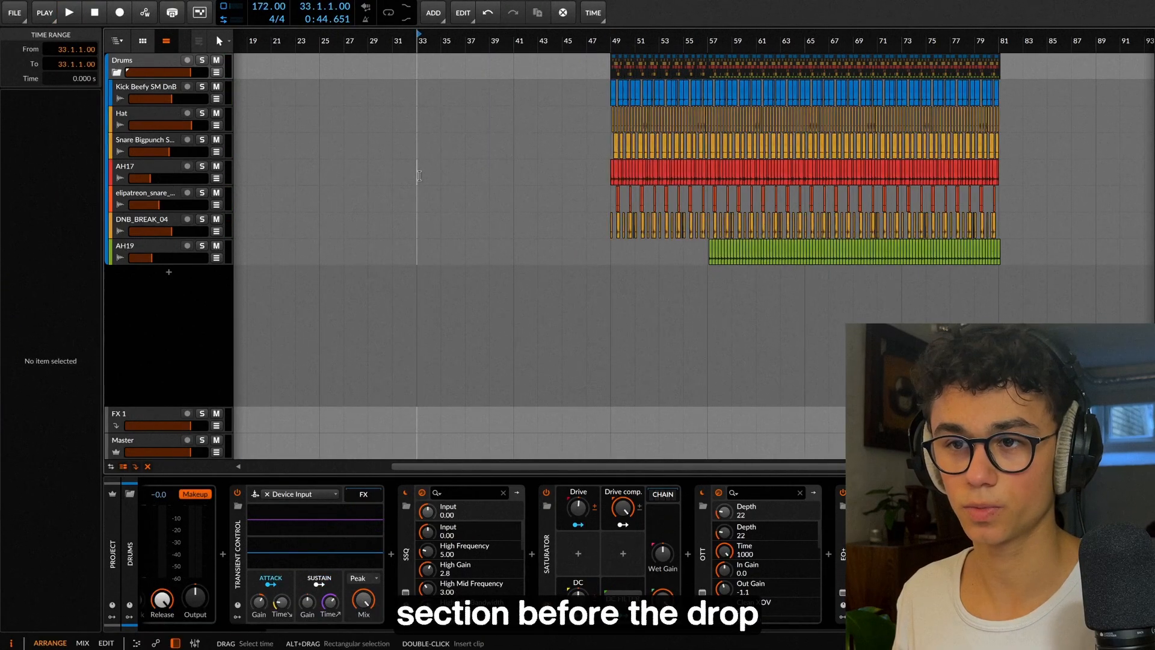
{"action": "key", "text": "ctrl+v"}
{"action": "left_click", "coordinate": [472, 292]}
{"action": "left_click_drag", "start_coordinate": [412, 164], "coordinate": [611, 166]}
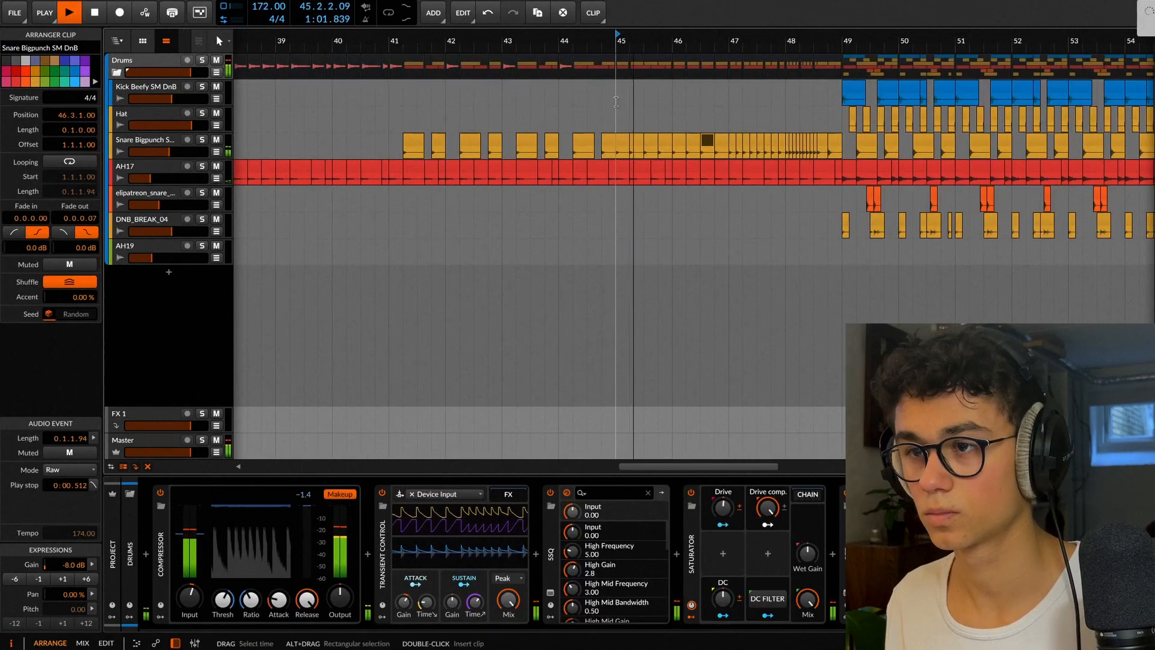
Step: Play the build-up from just before bar 41 to review its snare roll, uplifters and impacts leading into the drop
{"action": "scroll", "coordinate": [777, 114], "scroll_direction": "up", "scroll_amount": 5}
{"action": "left_click", "coordinate": [777, 114]}
{"action": "scroll", "coordinate": [777, 114], "scroll_direction": "down", "scroll_amount": 1}
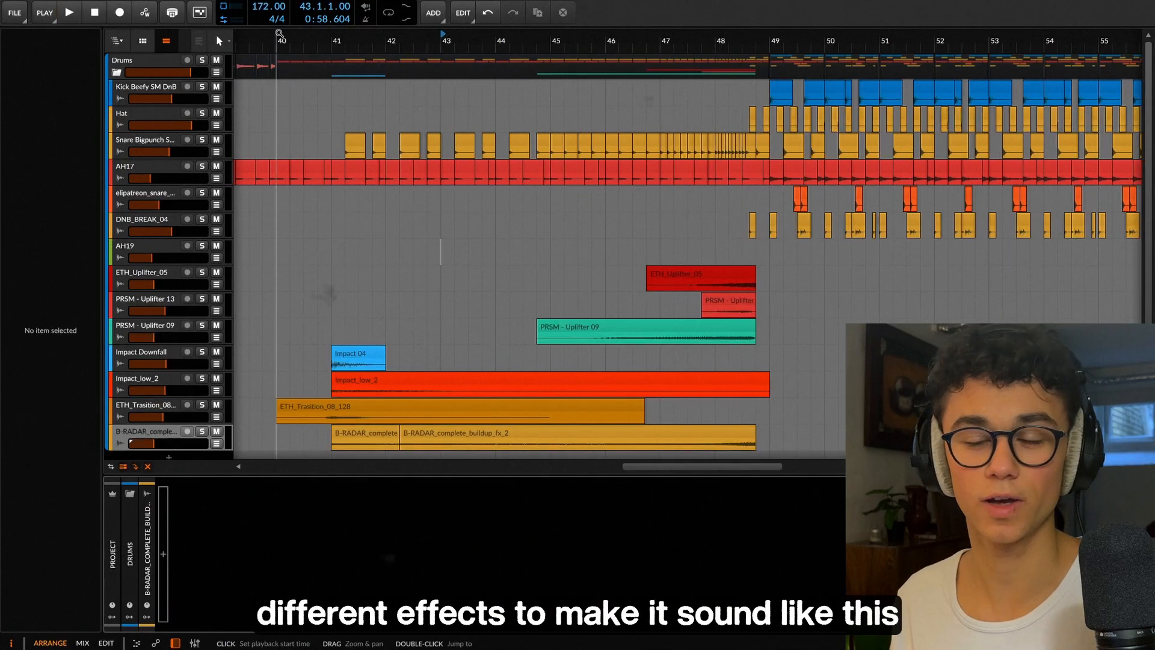
{"action": "left_click", "coordinate": [302, 36]}
{"action": "key", "text": "space"}
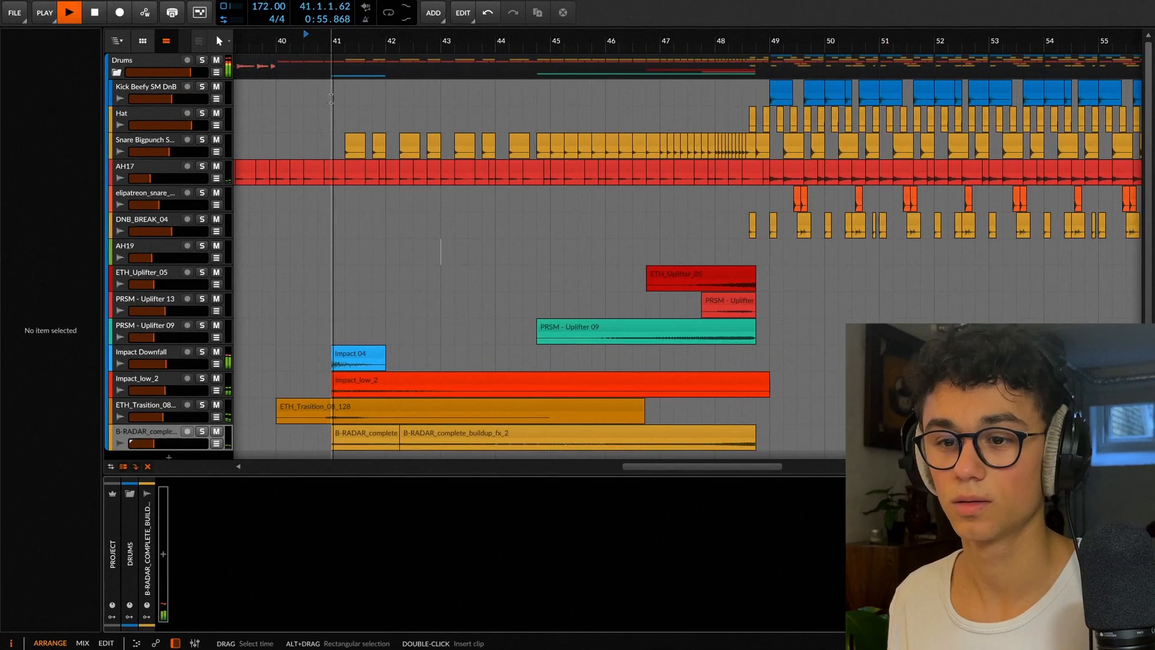
{"action": "scroll", "coordinate": [444, 183], "scroll_direction": "down", "scroll_amount": 1}
{"action": "scroll", "coordinate": [443, 182], "scroll_direction": "down", "scroll_amount": 1}
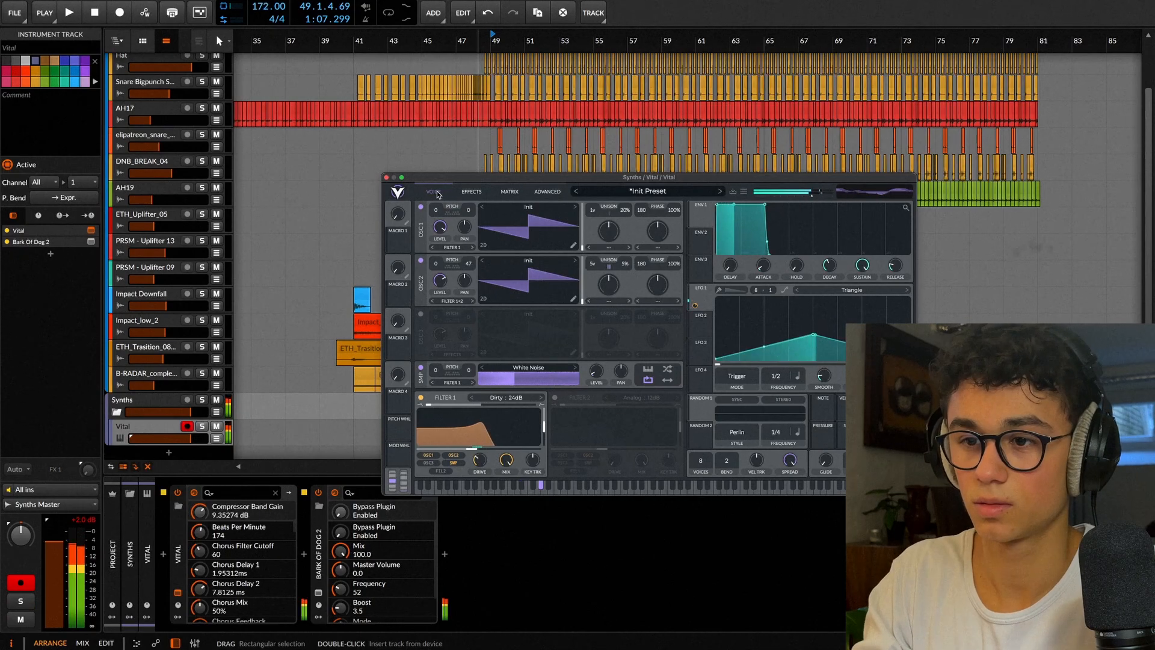
Step: Turn off Vital's effects, noise sampler and filter, leaving only the two saw oscillators active
{"action": "left_click", "coordinate": [472, 191]}
{"action": "left_click", "coordinate": [421, 207]}
{"action": "left_click", "coordinate": [421, 238]}
{"action": "left_click", "coordinate": [421, 299]}
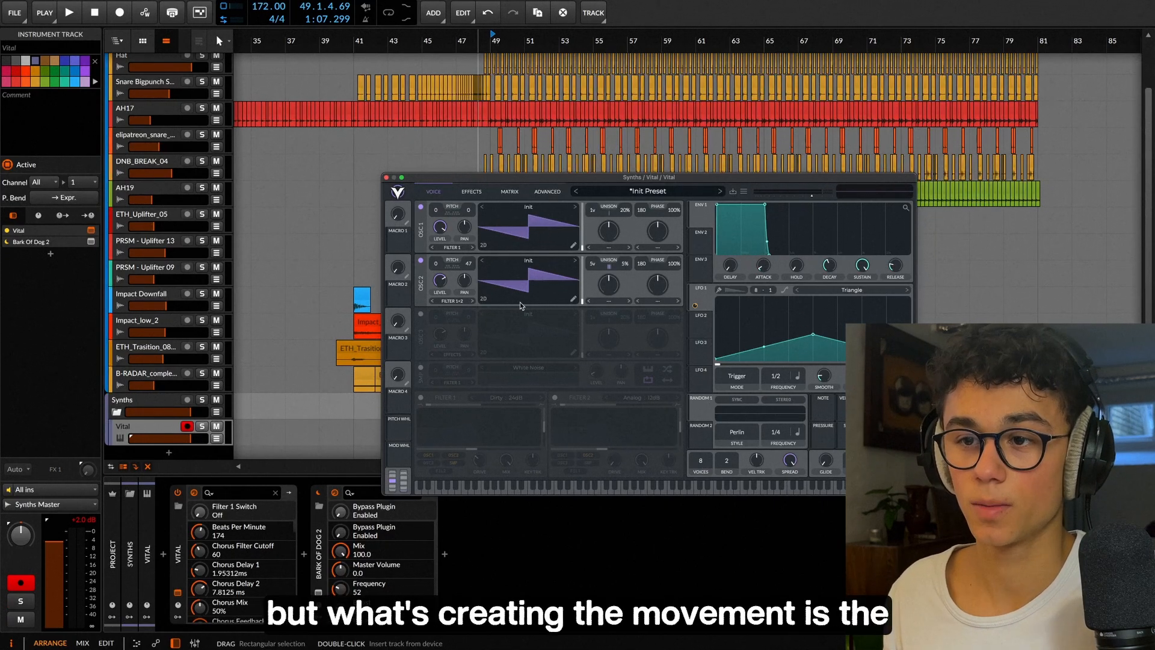
Step: Compare Vital's oscillator 2 with its fine tuning at 0 and raise that tuning to 52
{"action": "left_click", "coordinate": [468, 266]}
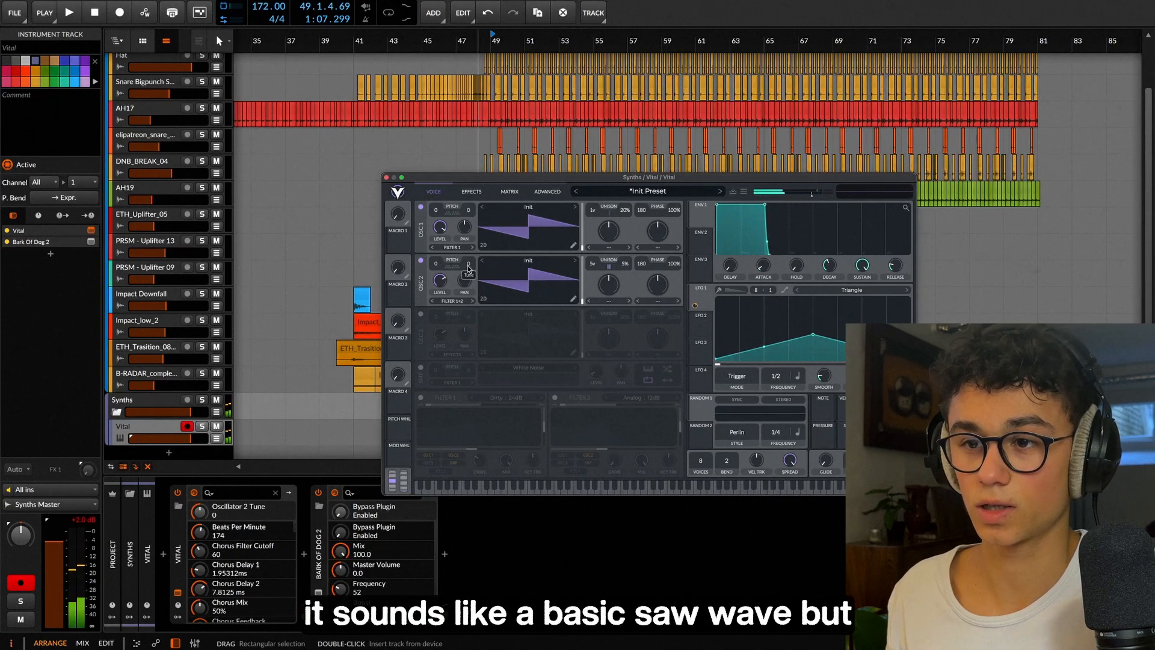
{"action": "mouse_move", "coordinate": [472, 235]}
{"action": "left_mouse_down"}
{"action": "mouse_move", "coordinate": [474, 192]}
{"action": "mouse_move", "coordinate": [475, 230]}
{"action": "left_mouse_up"}
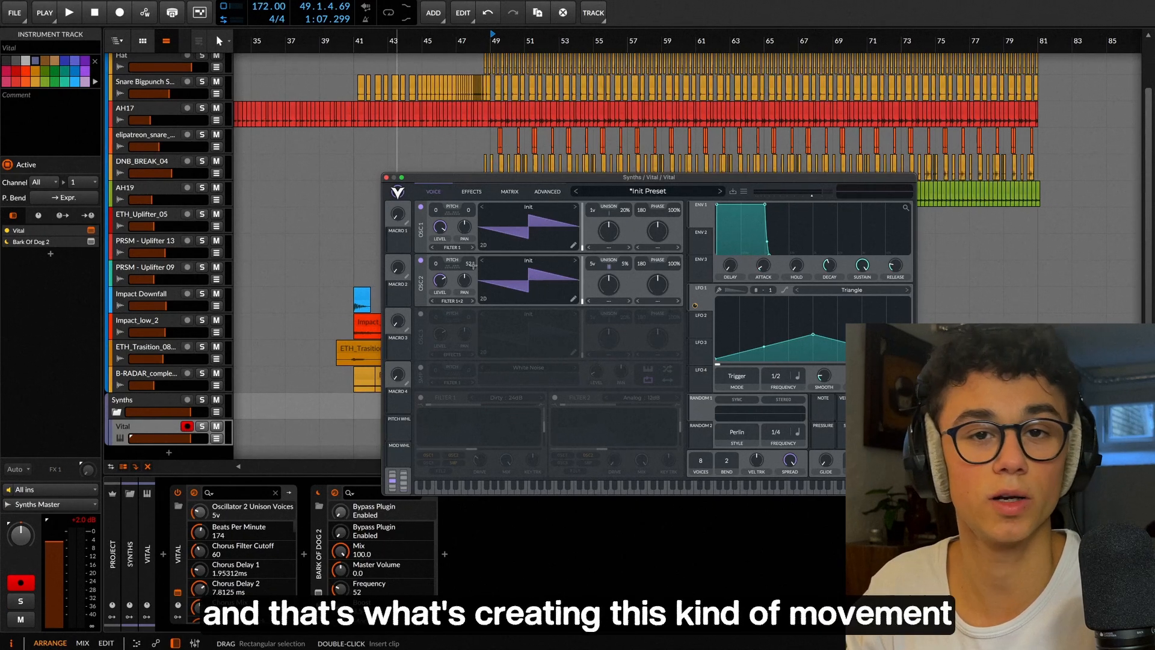
Step: Turn on Vital's White Noise sampler and Filter 1 for the bass patch
{"action": "left_click", "coordinate": [421, 368]}
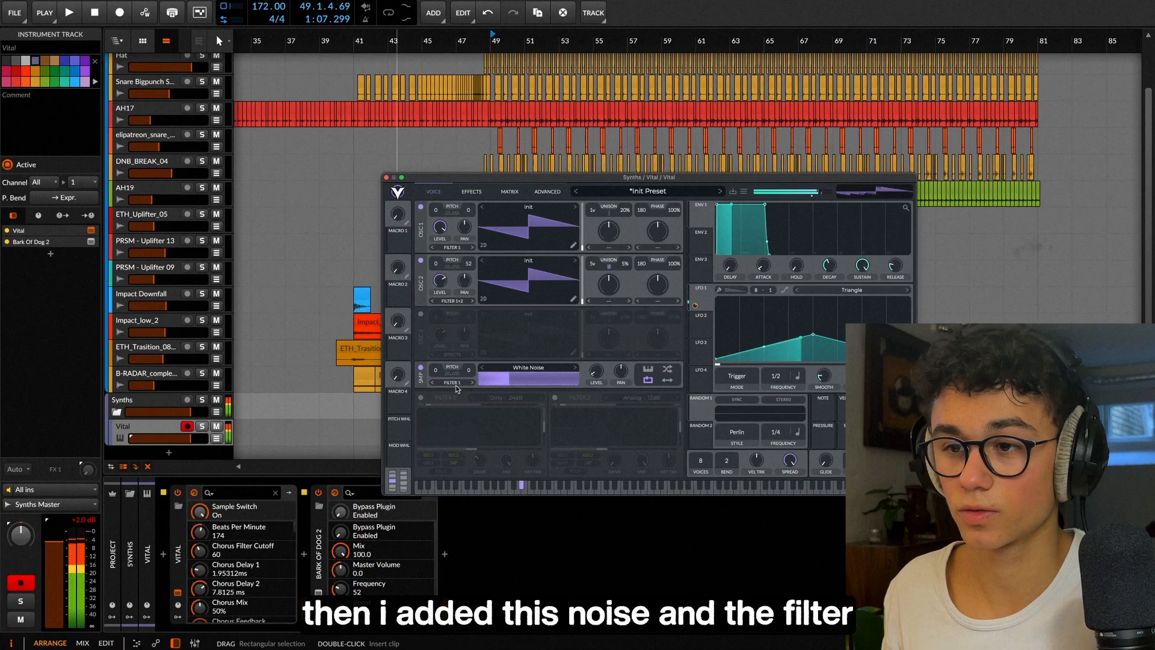
{"action": "left_click", "coordinate": [422, 398]}
{"action": "left_click", "coordinate": [422, 398]}
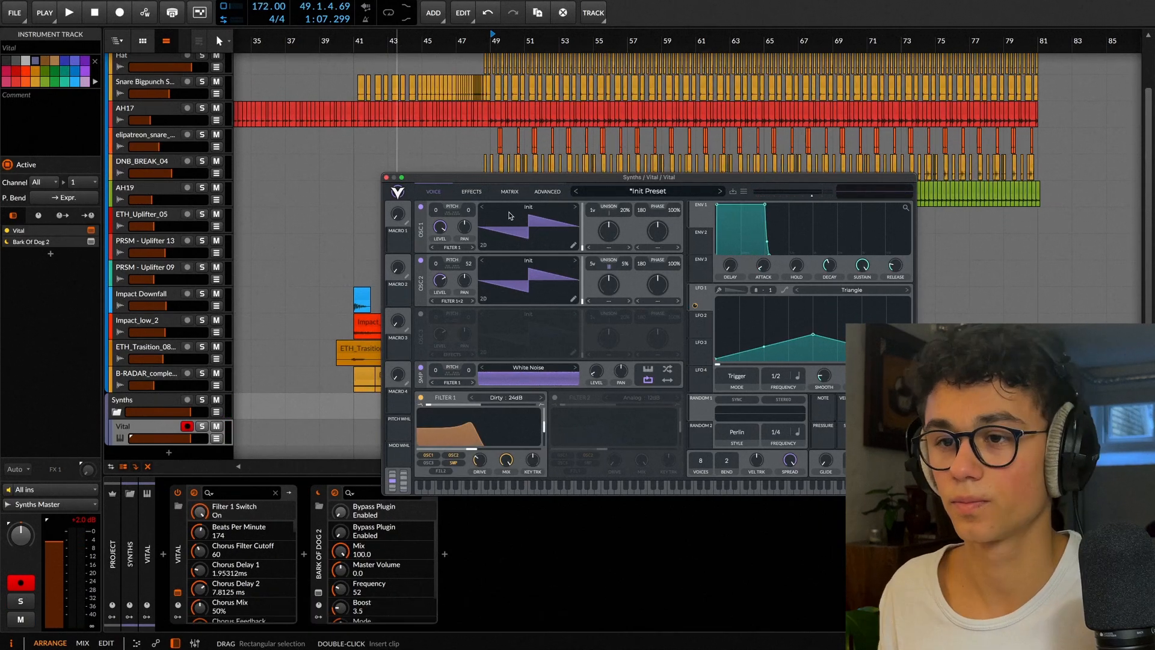
Step: Enable Vital's Multiband compressor with about 9.1 dB band gain and 30 dB low gain, and add Soft Clip distortion
{"action": "left_click", "coordinate": [477, 194]}
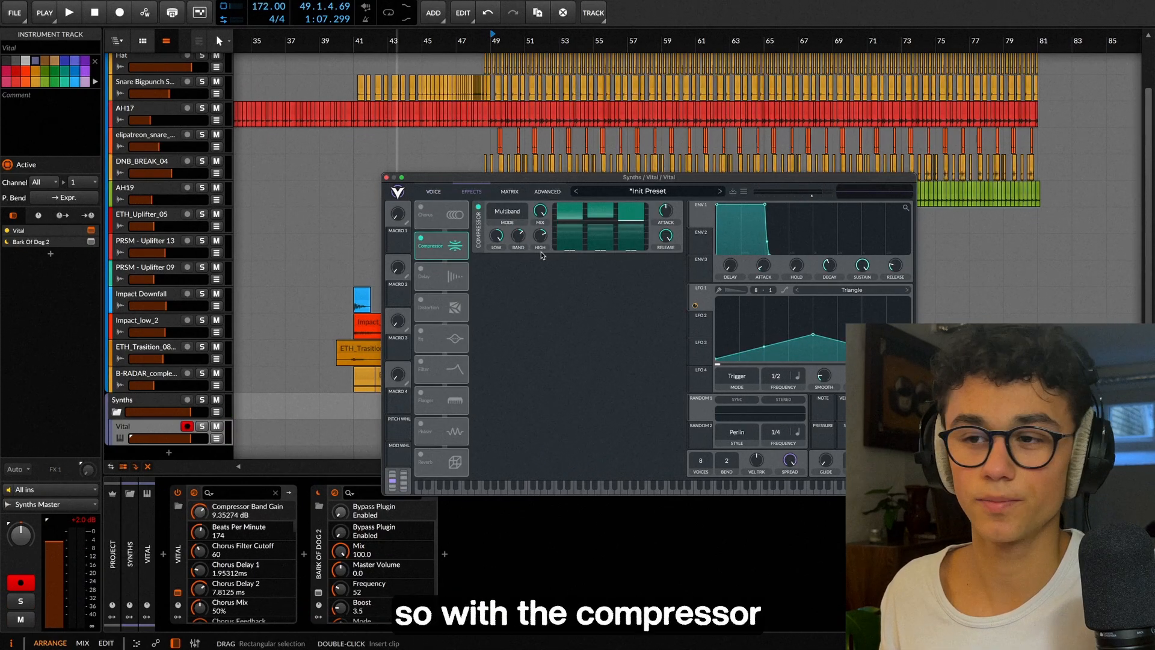
{"action": "mouse_move", "coordinate": [522, 238]}
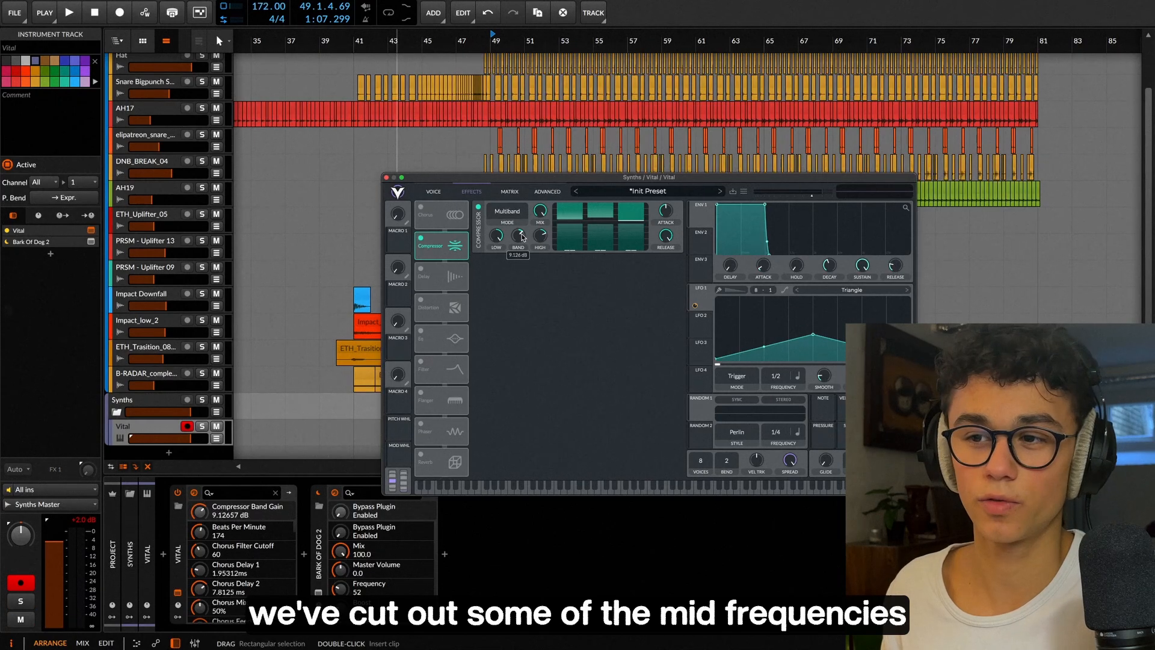
{"action": "left_click", "coordinate": [492, 239]}
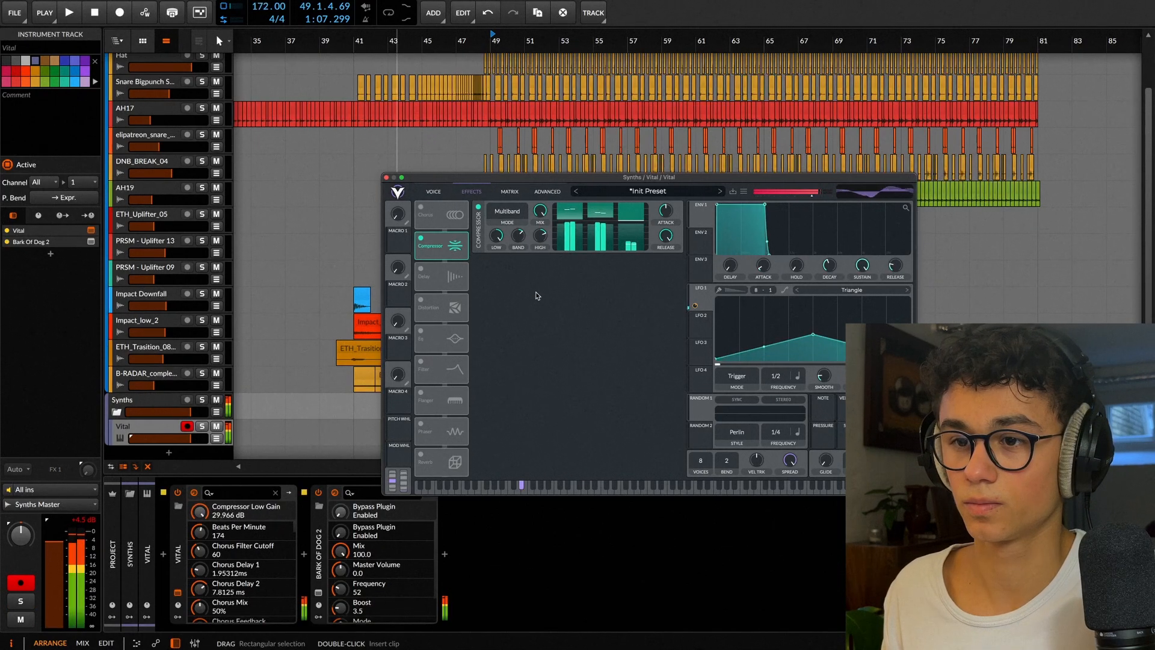
{"action": "left_click", "coordinate": [420, 300]}
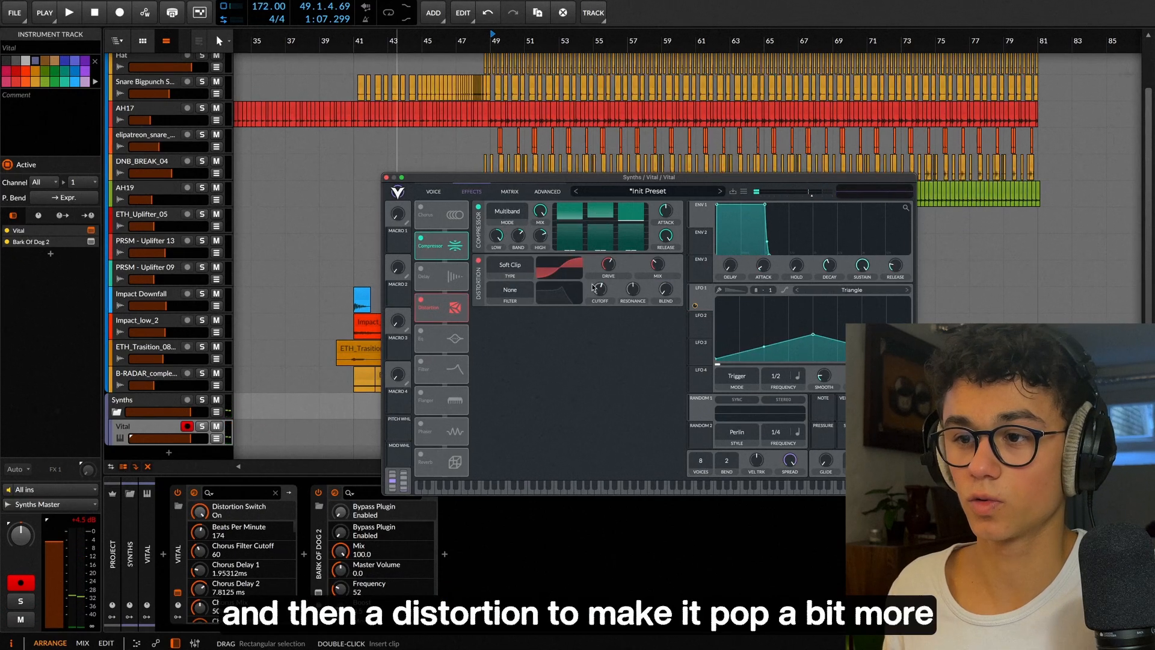
{"action": "left_click", "coordinate": [656, 267]}
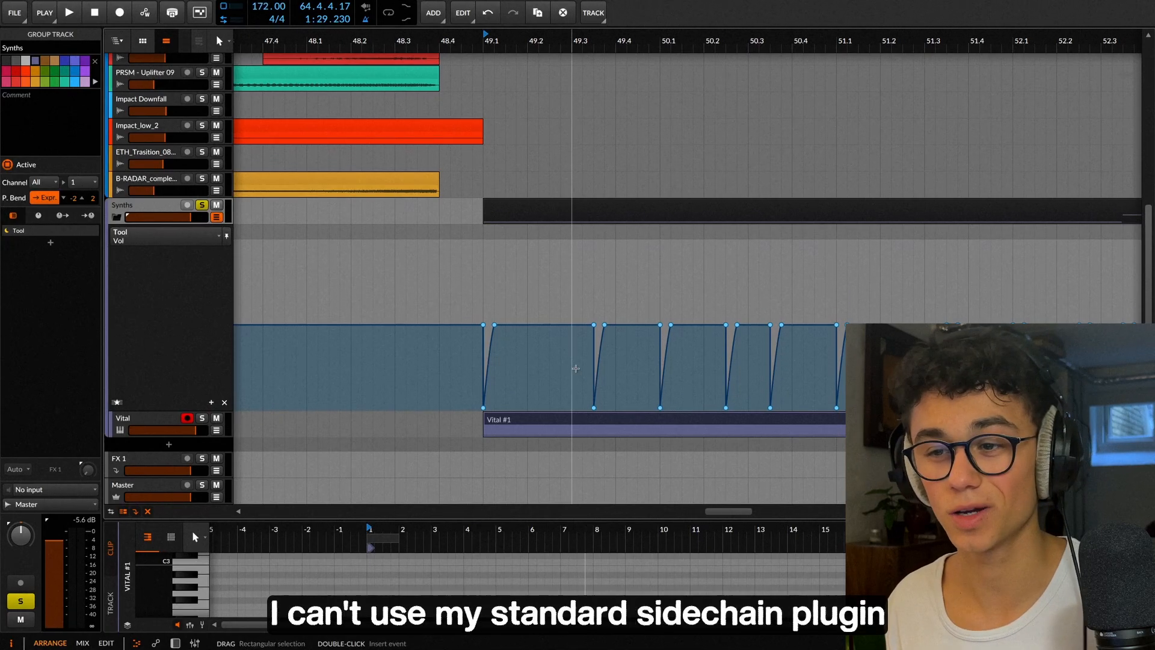
Step: Examine the Synths group's Tool volume automation dips from bar 49 and play the soloed bass to hear the ducking
{"action": "scroll", "coordinate": [486, 368], "scroll_direction": "up", "scroll_amount": 4}
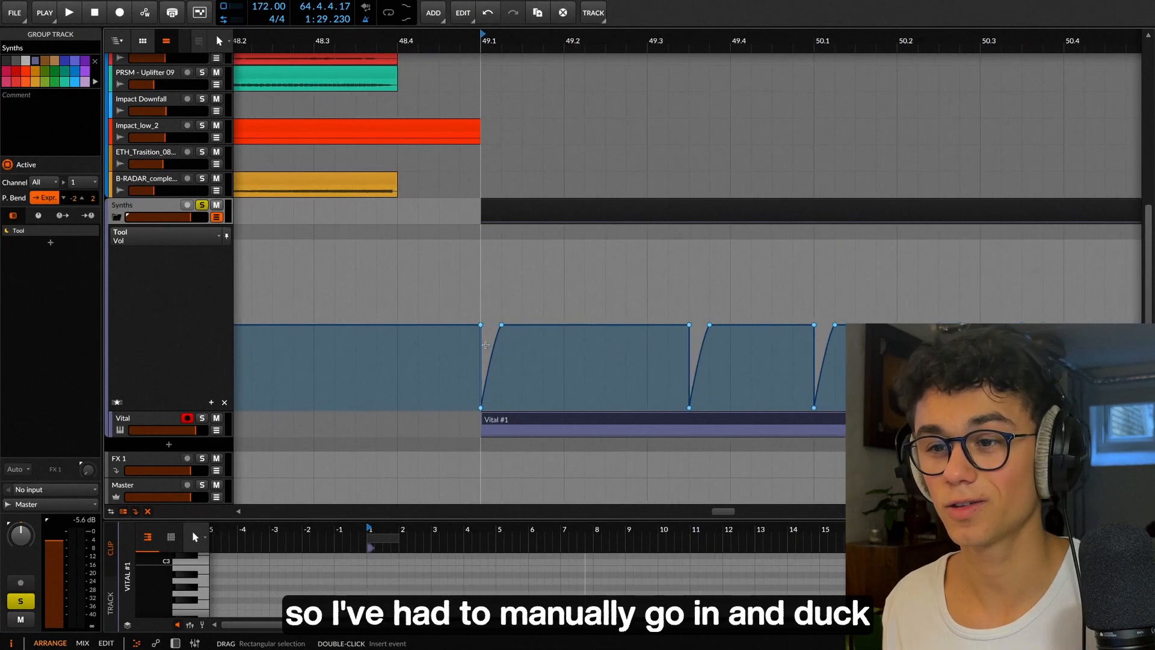
{"action": "left_click", "coordinate": [486, 368]}
{"action": "scroll", "coordinate": [486, 369], "scroll_direction": "up", "scroll_amount": 4}
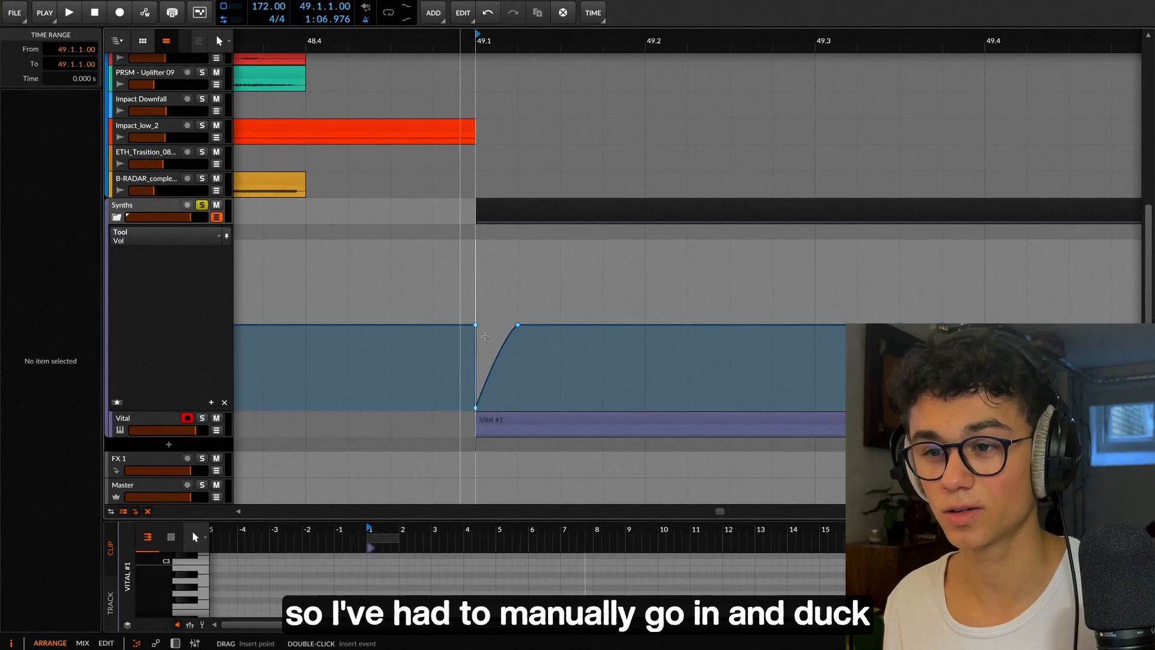
{"action": "scroll", "coordinate": [501, 340], "scroll_direction": "down", "scroll_amount": 4}
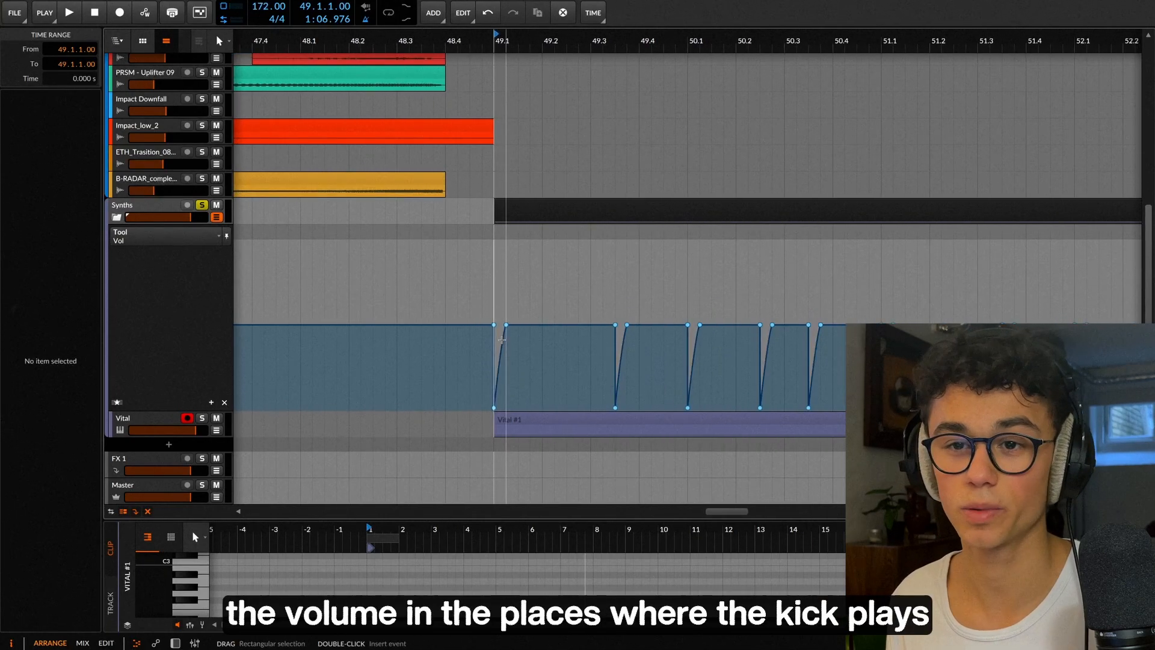
{"action": "scroll", "coordinate": [564, 313], "scroll_direction": "up", "scroll_amount": 3}
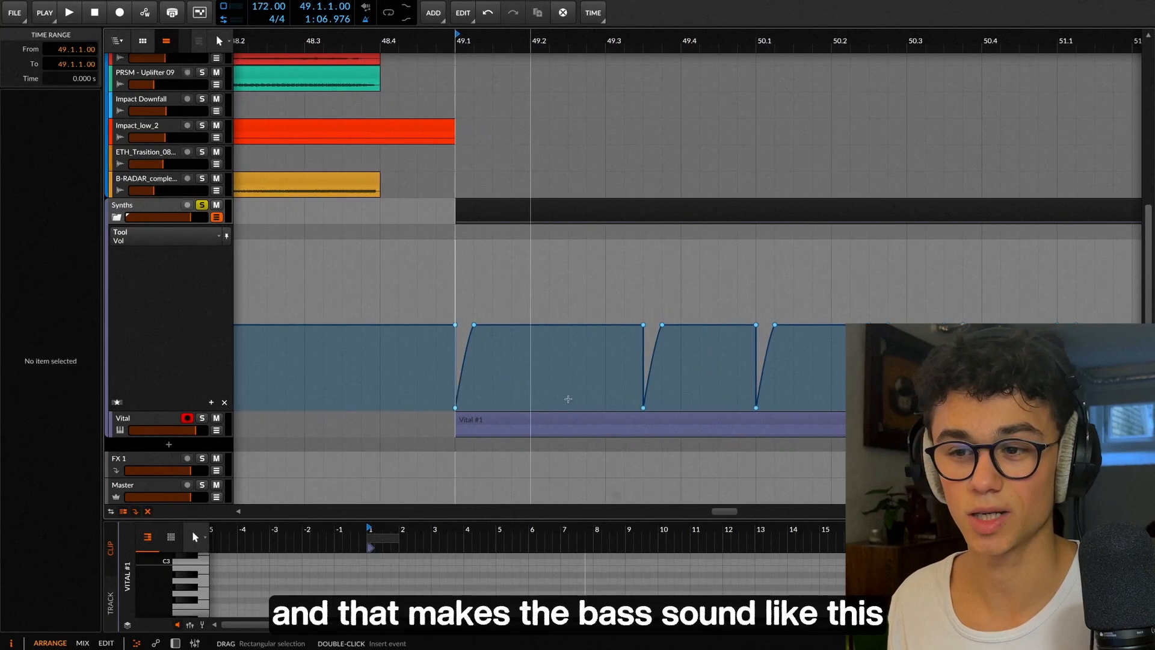
{"action": "key", "text": "space"}
{"action": "scroll", "coordinate": [564, 313], "scroll_direction": "down", "scroll_amount": 3}
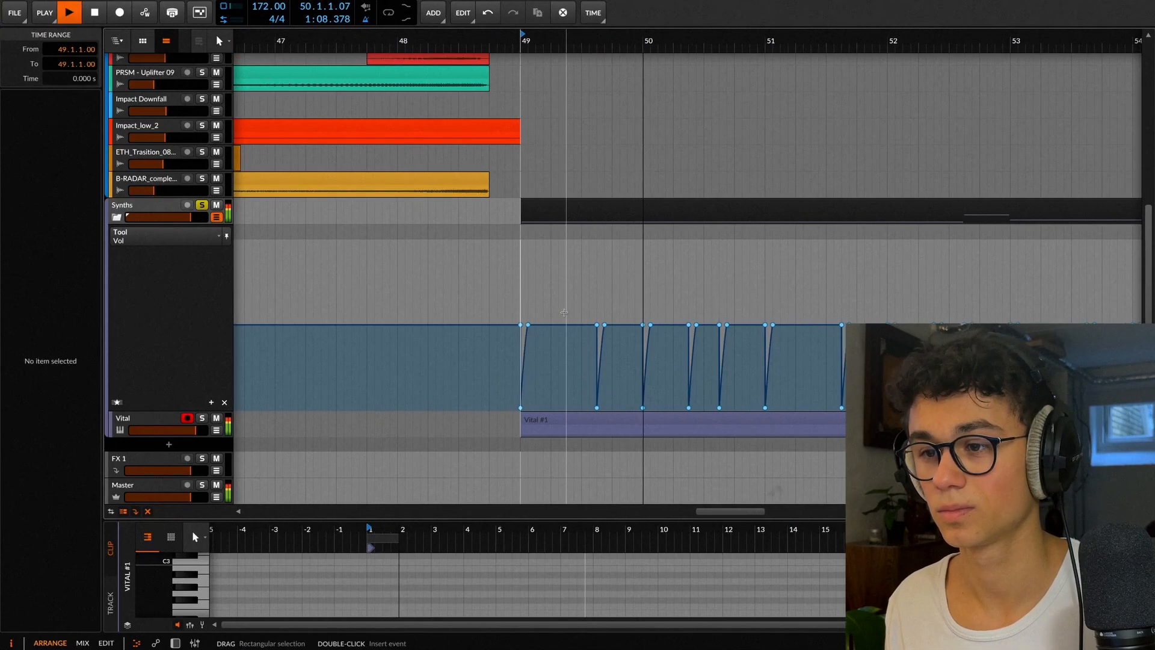
{"action": "scroll", "coordinate": [565, 312], "scroll_direction": "down", "scroll_amount": 3}
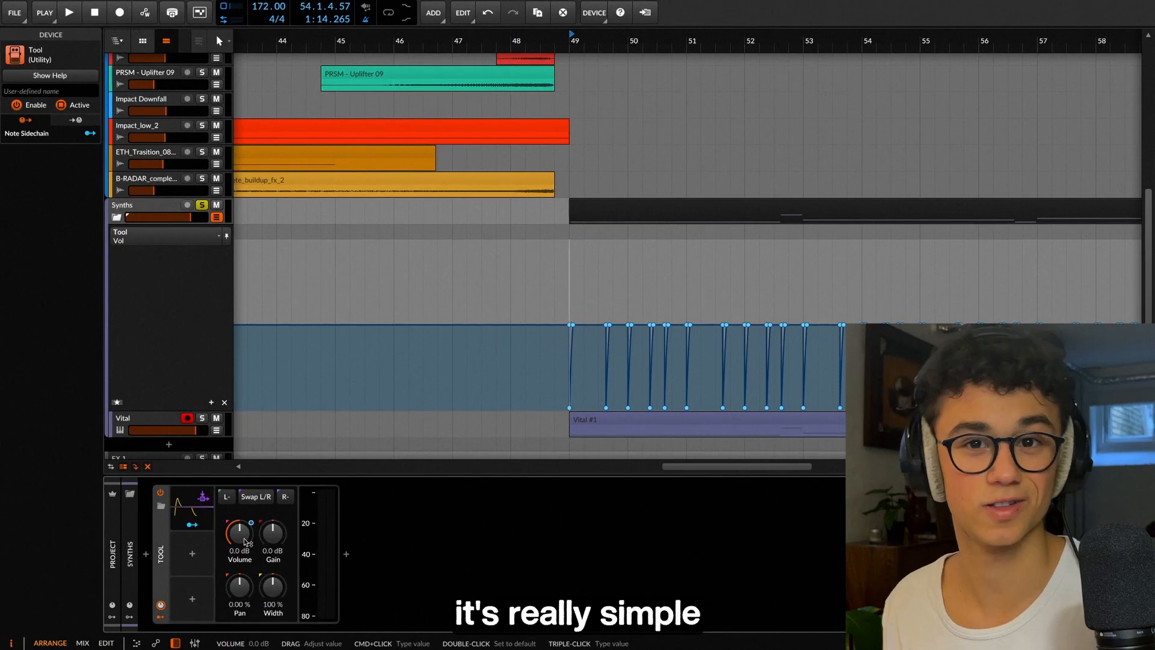
Step: Play the bass with the drums from bar 49 and hide the Synths group's automation lane
{"action": "key", "text": "space"}
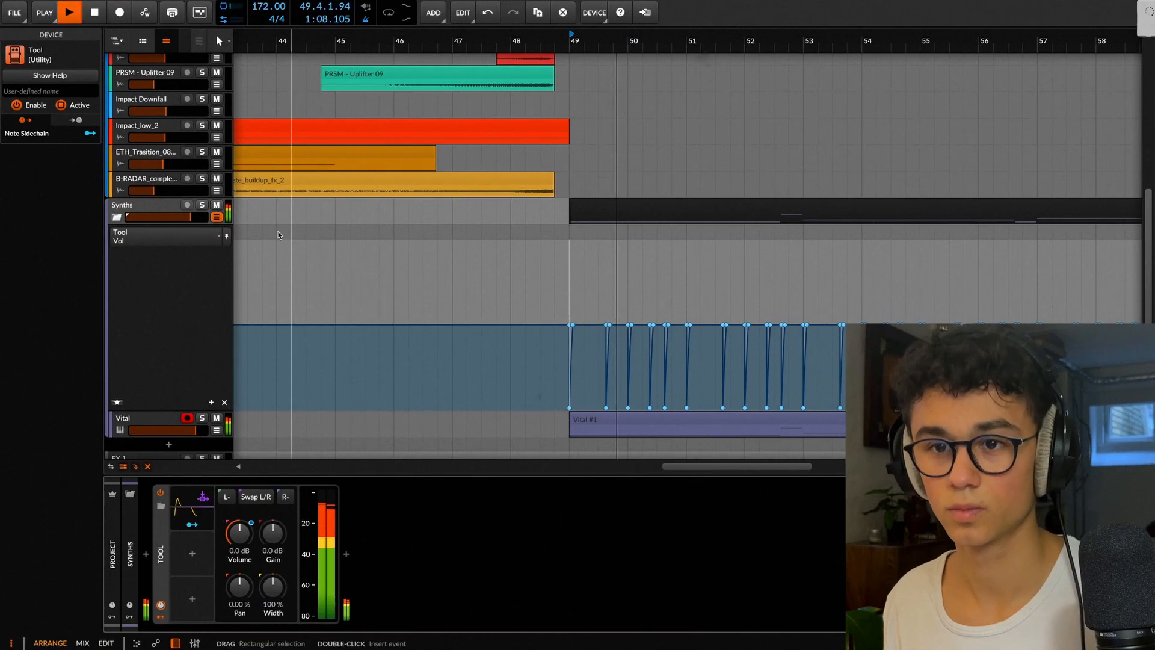
{"action": "left_click", "coordinate": [216, 217]}
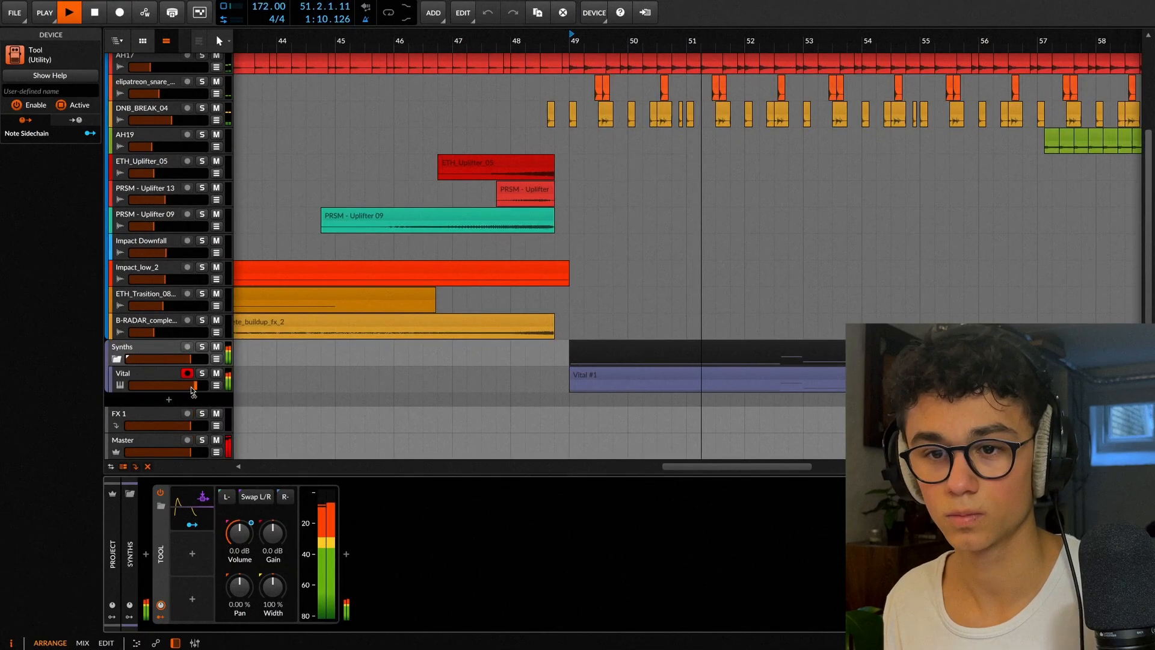
{"action": "scroll", "coordinate": [559, 344], "scroll_direction": "down", "scroll_amount": 5}
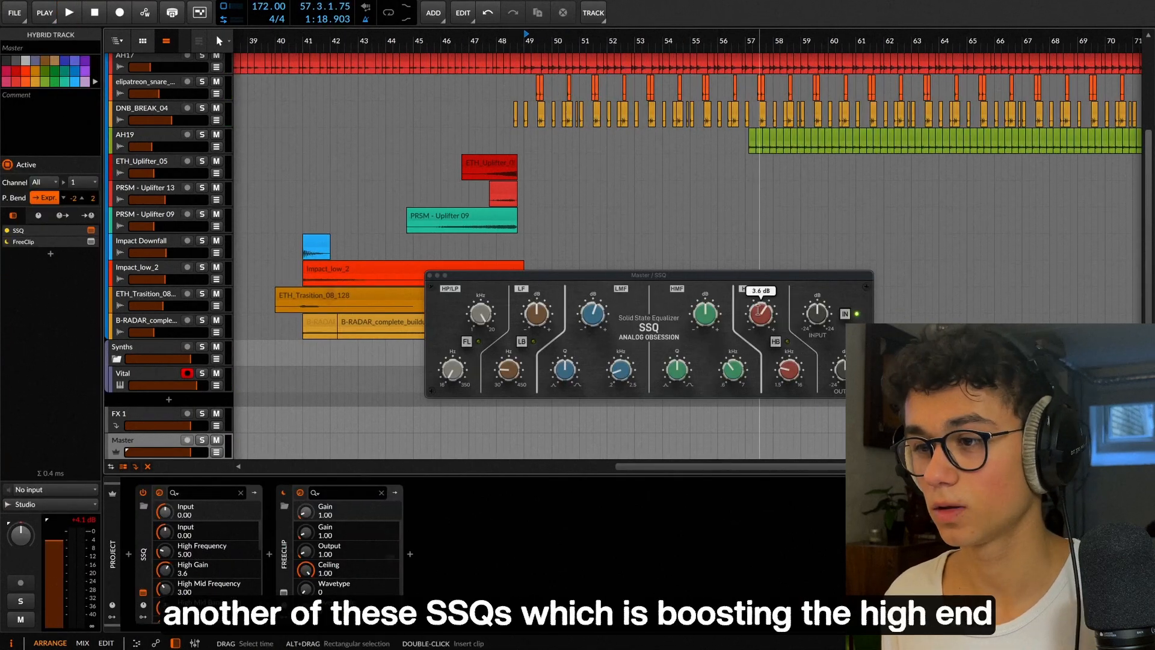
Step: Set the Master SSQ's high gain to 2.3 and, during playback, raise FreeClip's gain to 0.3 dB
{"action": "left_click_drag", "start_coordinate": [761, 312], "coordinate": [760, 315]}
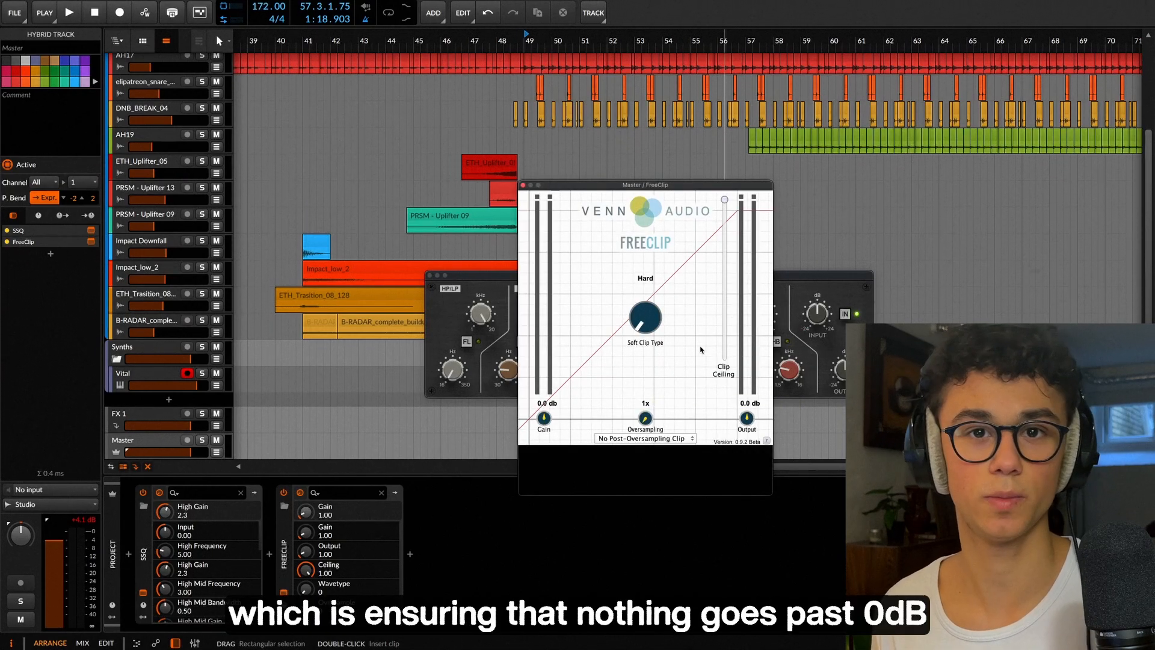
{"action": "key", "text": "space"}
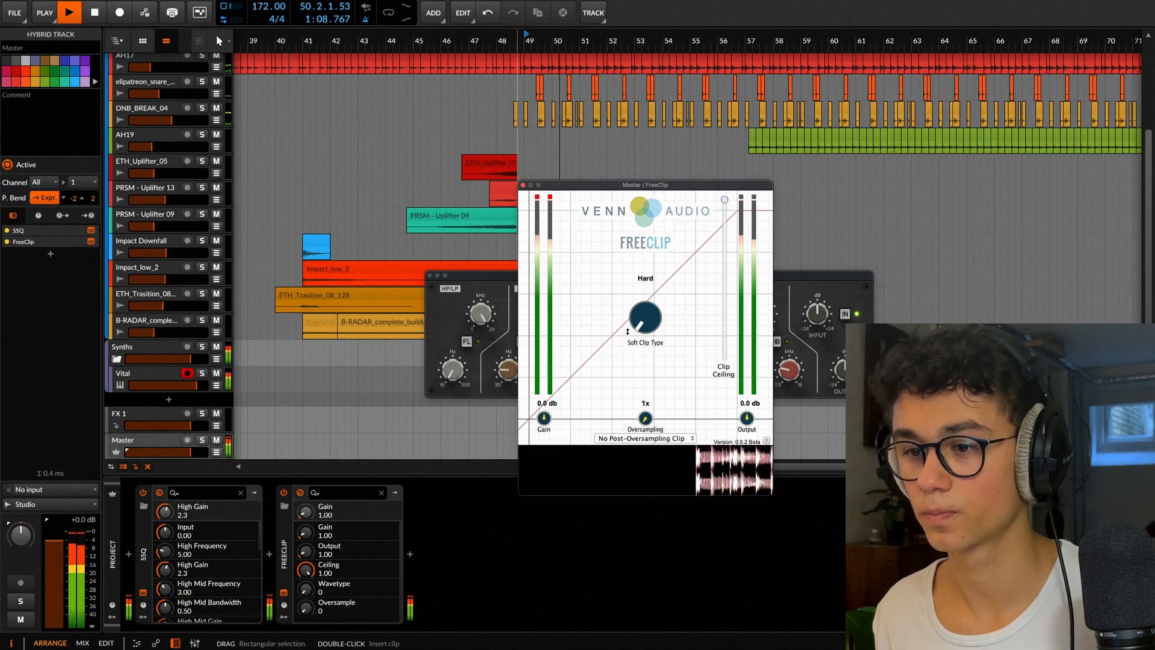
{"action": "left_click_drag", "start_coordinate": [544, 418], "coordinate": [544, 416]}
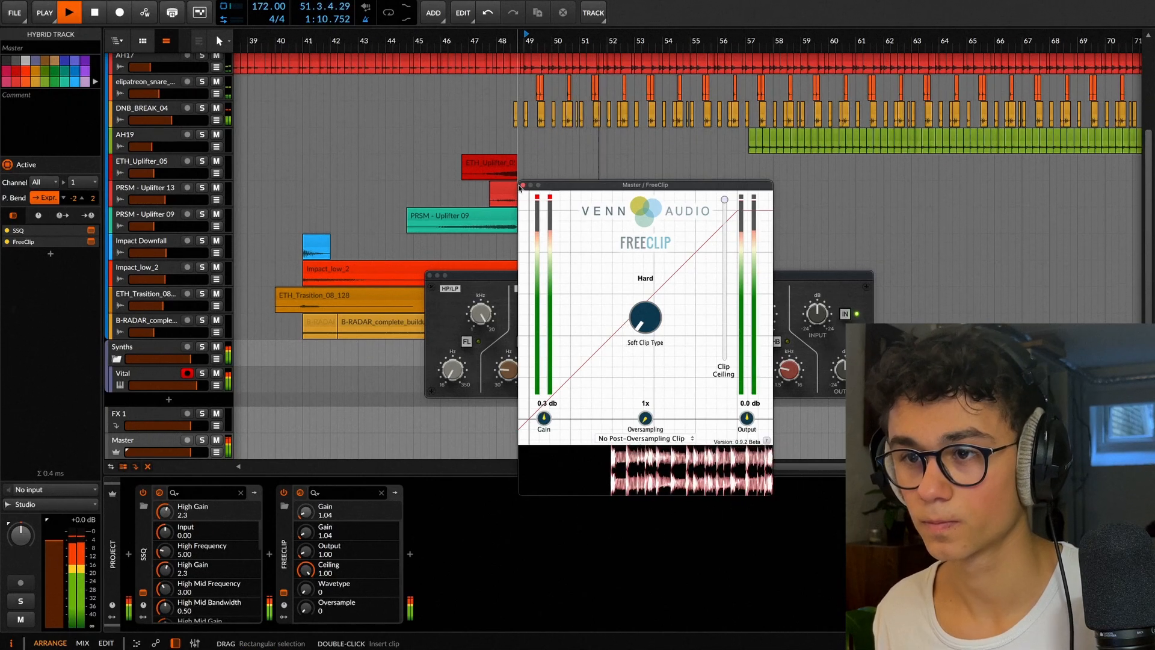
{"action": "left_click", "coordinate": [522, 186]}
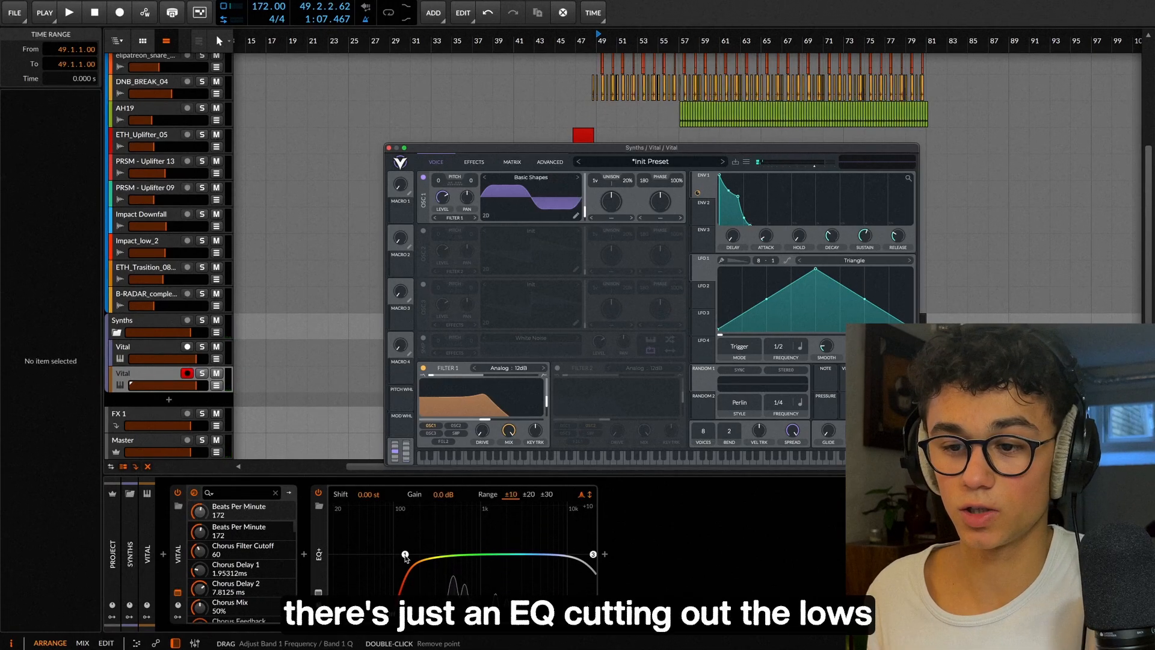
Step: Review the second Vital track's EQ low cut, its effects chain and its Basic Shapes oscillator
{"action": "left_click", "coordinate": [406, 555]}
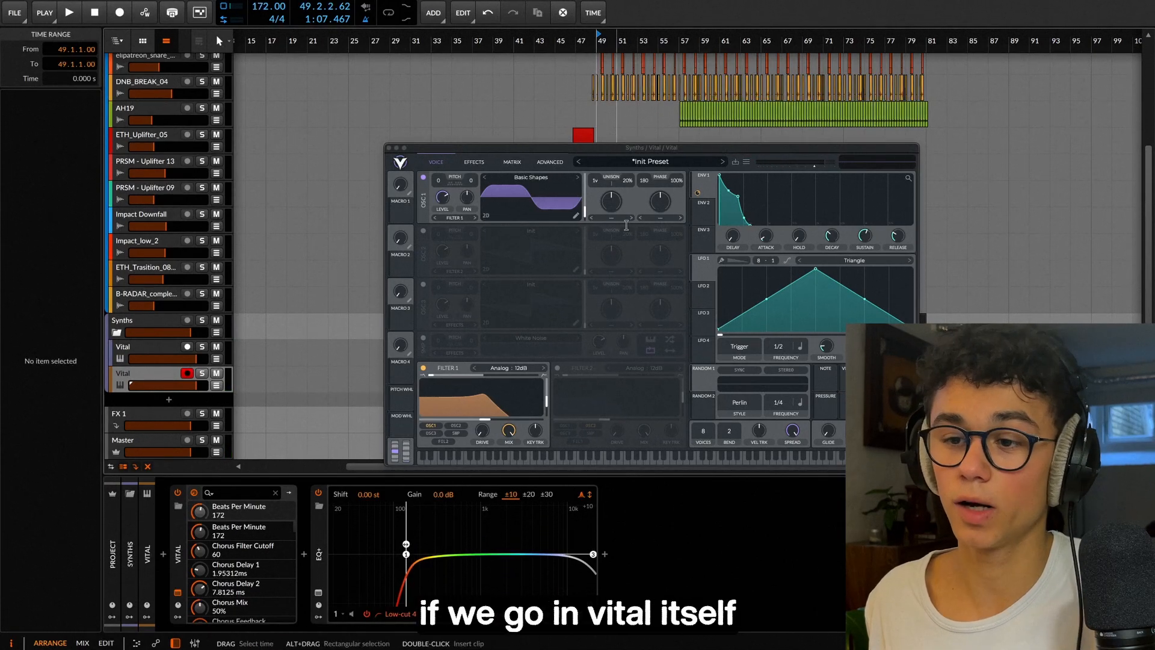
{"action": "left_click", "coordinate": [467, 161]}
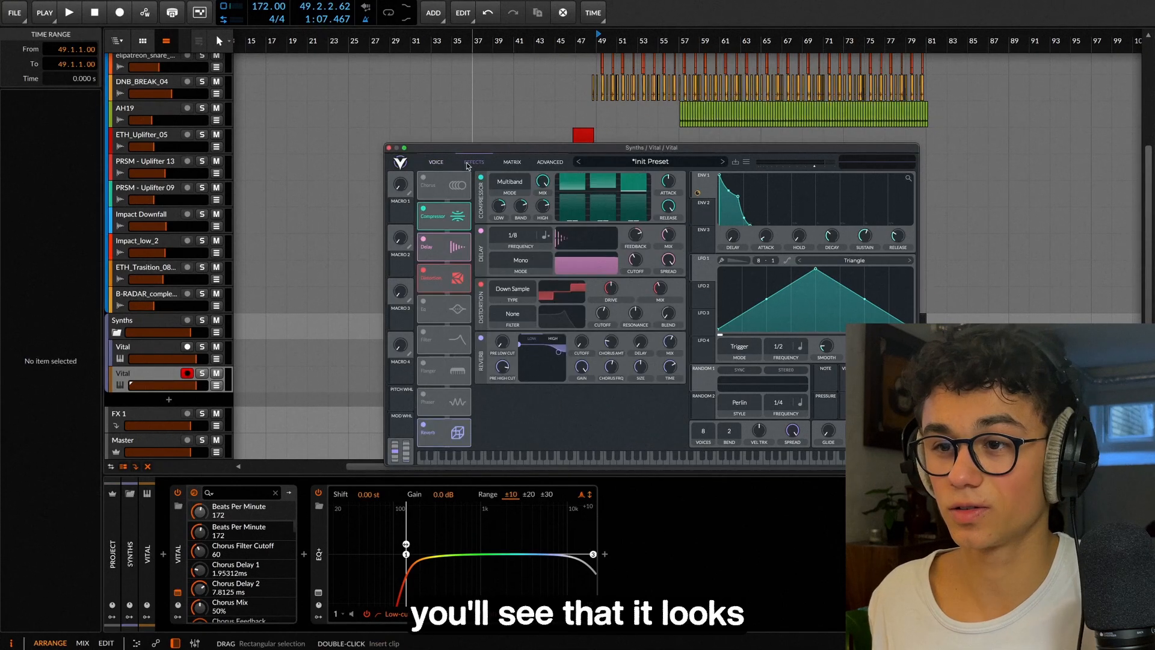
{"action": "left_click", "coordinate": [435, 162]}
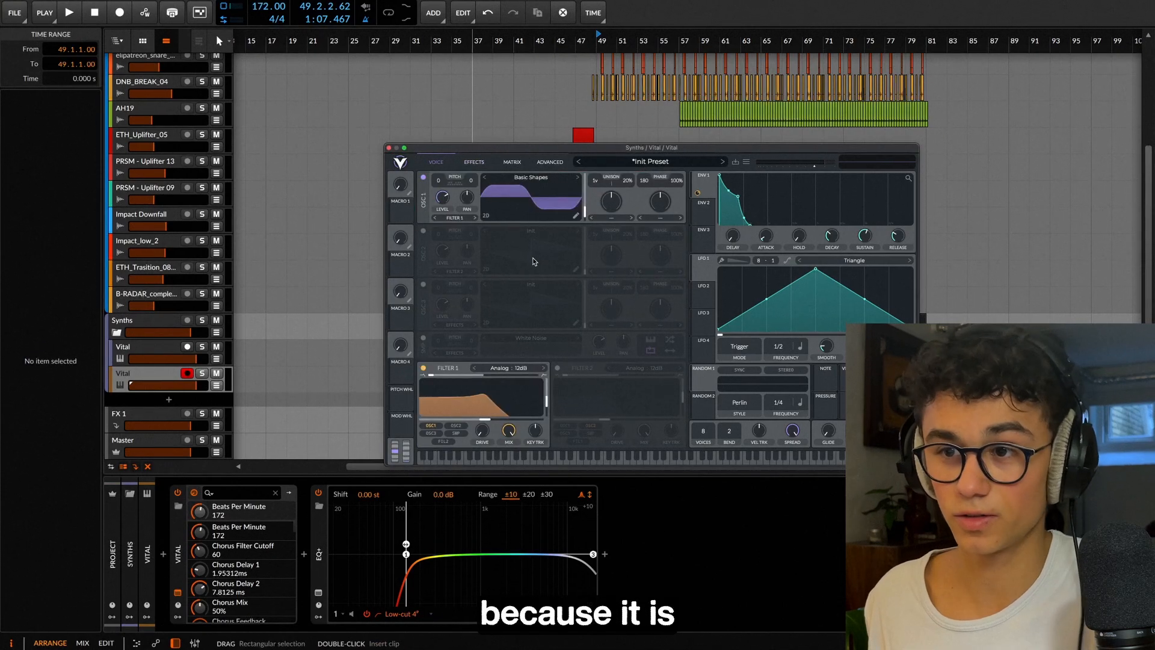
{"action": "left_click", "coordinate": [584, 211]}
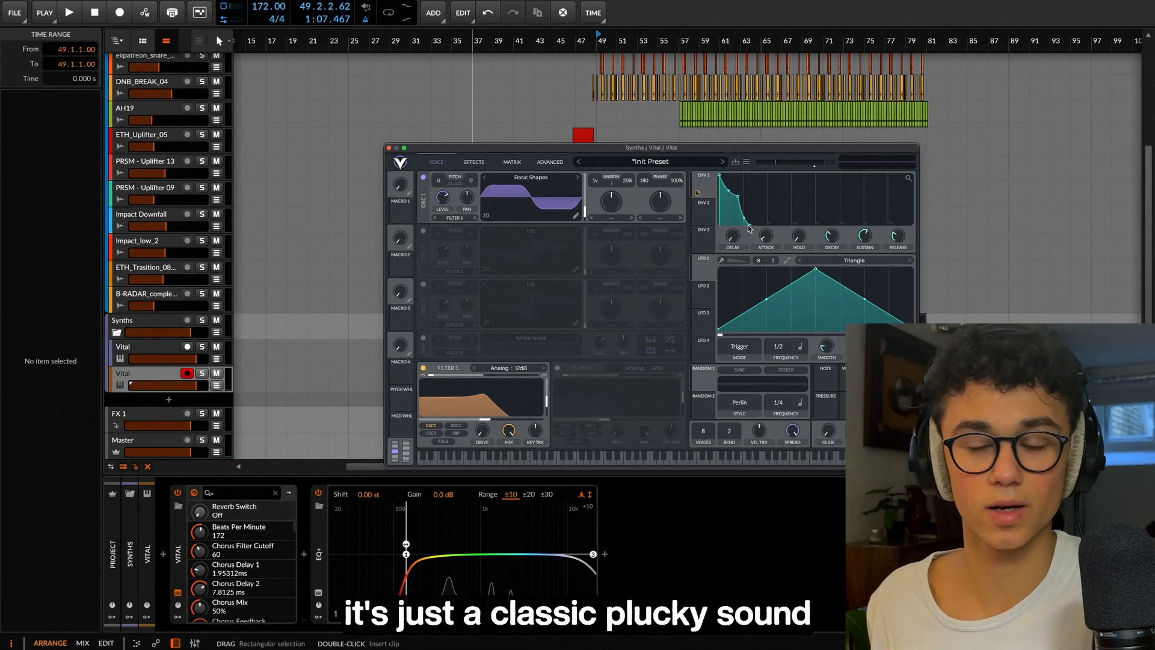
Step: Turn on the Multiband compressor, the 1/8 delay and the distortion in the second Vital's effects
{"action": "left_click", "coordinate": [474, 161]}
{"action": "left_click", "coordinate": [424, 178]}
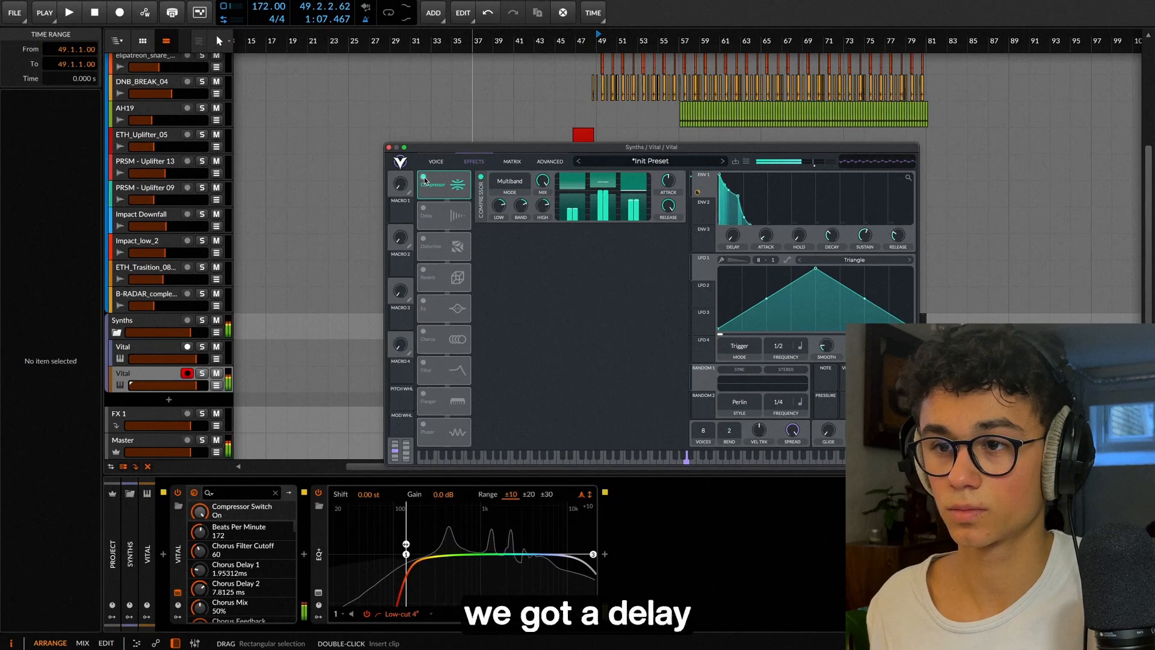
{"action": "left_click", "coordinate": [423, 209]}
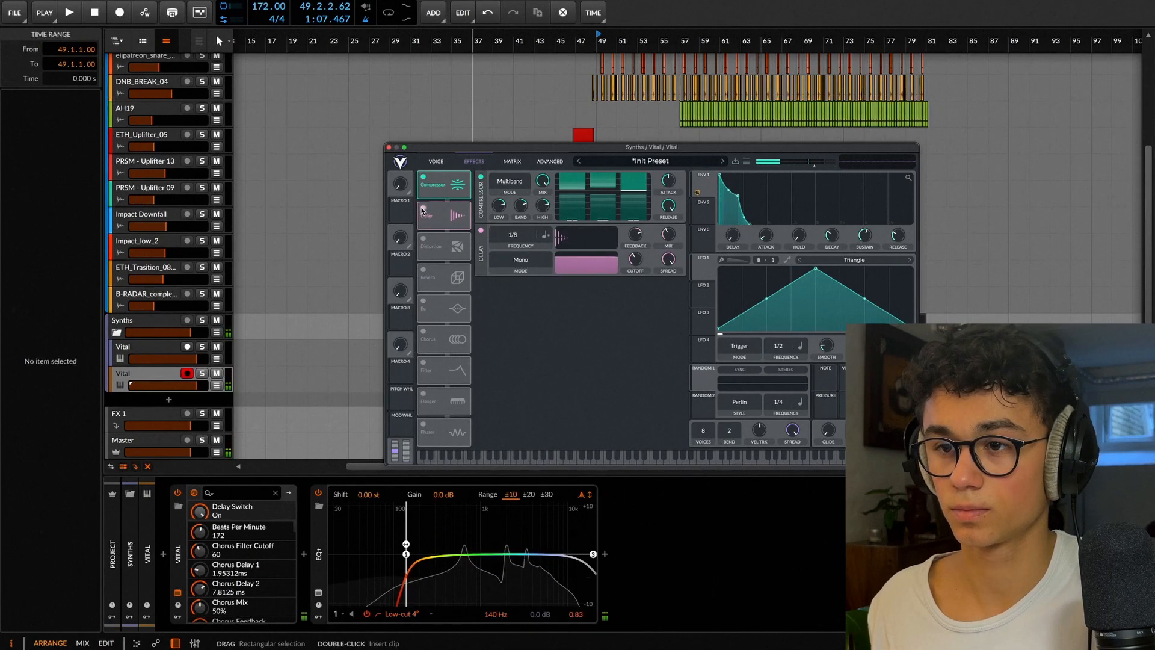
{"action": "left_click", "coordinate": [424, 241]}
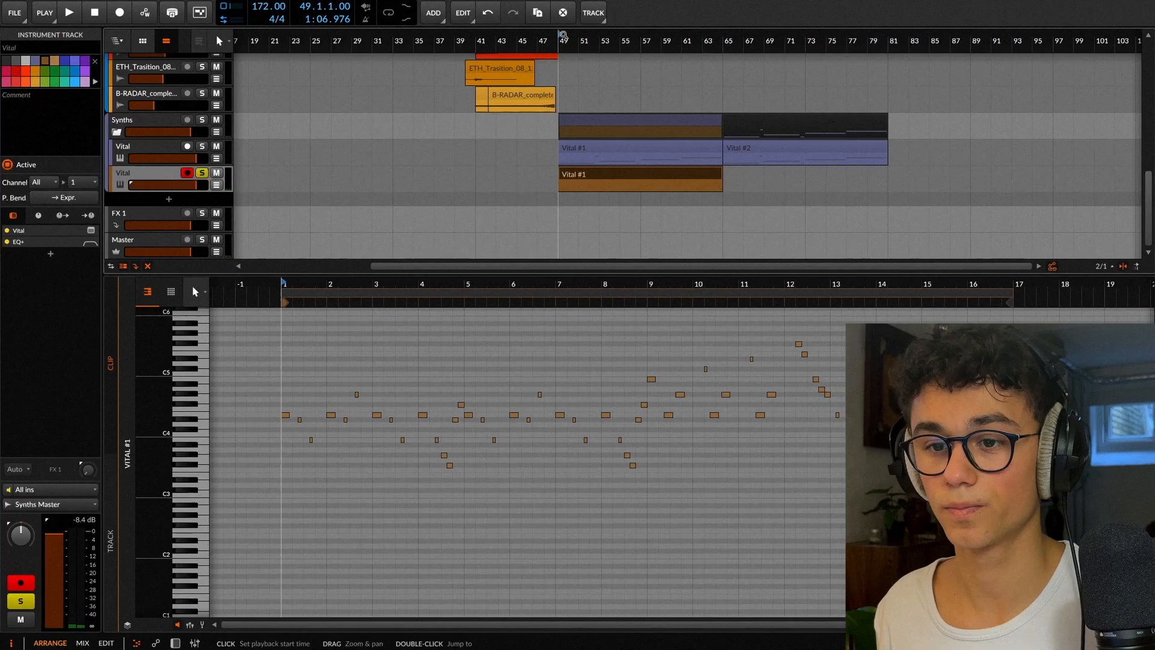
Step: Audition the soloed pluck melody from bar 49 and duplicate its clip to fill bars 65 to 81
{"action": "key", "text": "space"}
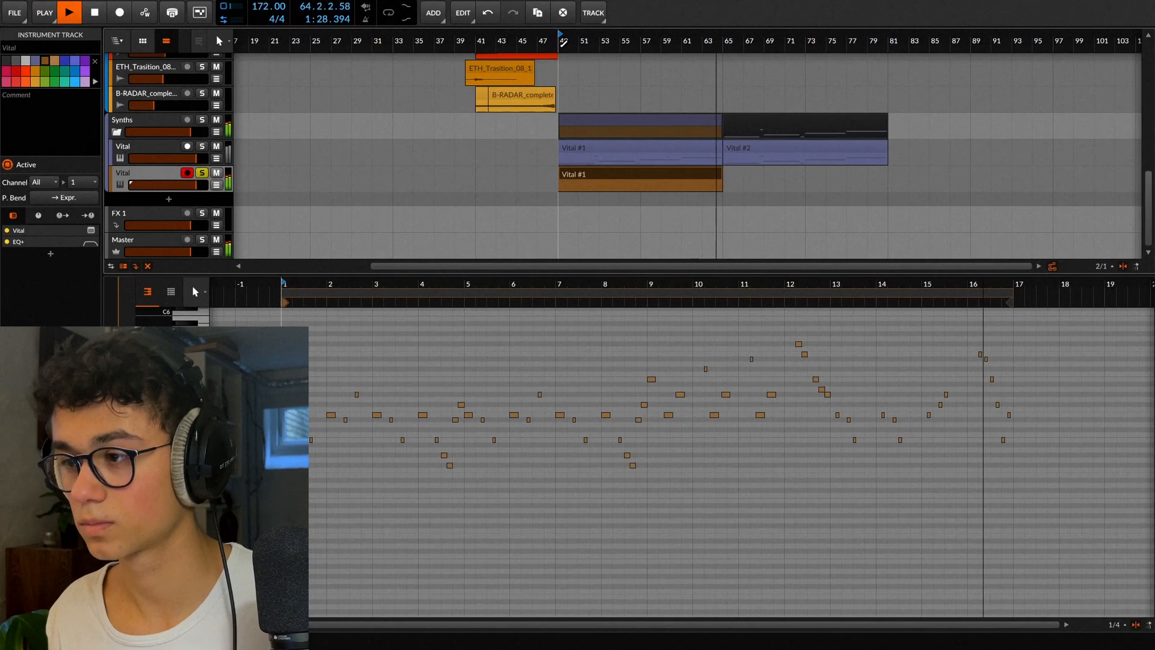
{"action": "left_click", "coordinate": [590, 190]}
{"action": "key", "text": "space"}
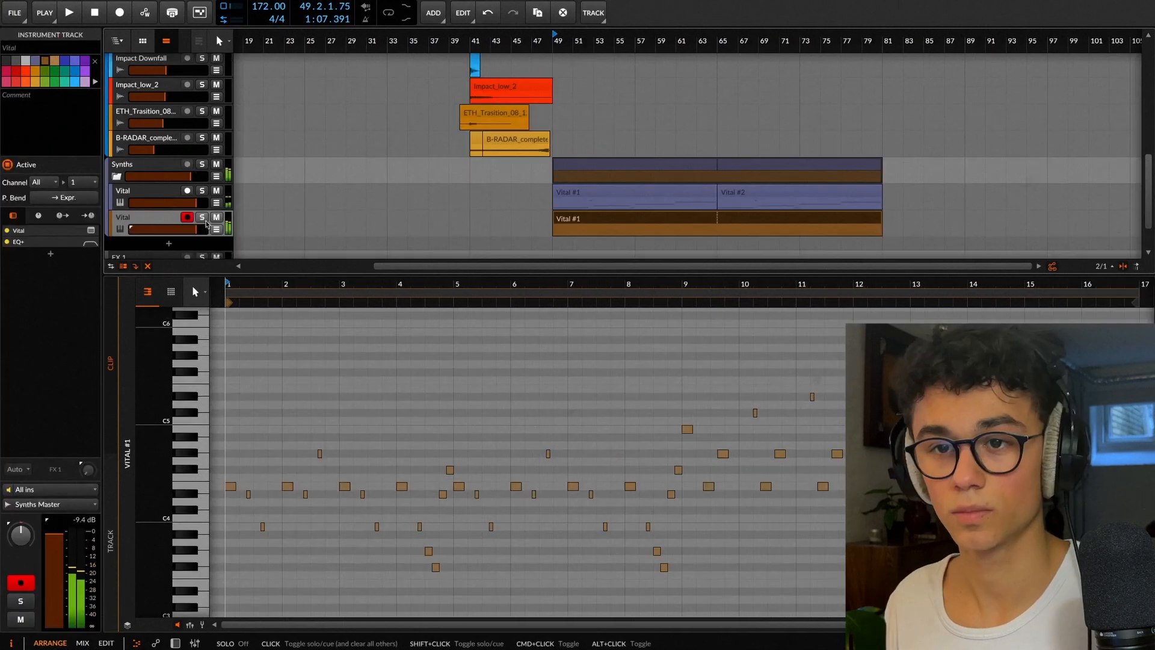
Step: Play the full drop from bar 49 with the clip editor closed and fine-tune the first Vital bass track's volume
{"action": "key", "text": "space"}
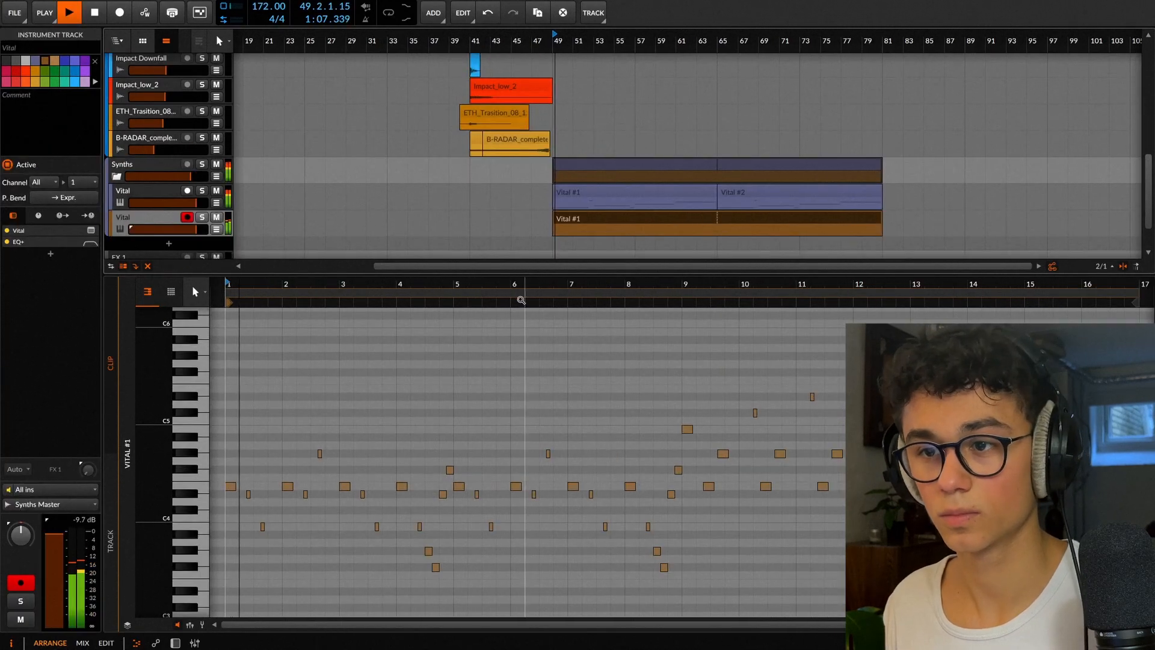
{"action": "left_click_drag", "start_coordinate": [495, 274], "coordinate": [497, 622]}
{"action": "scroll", "coordinate": [595, 433], "scroll_direction": "down", "scroll_amount": 2}
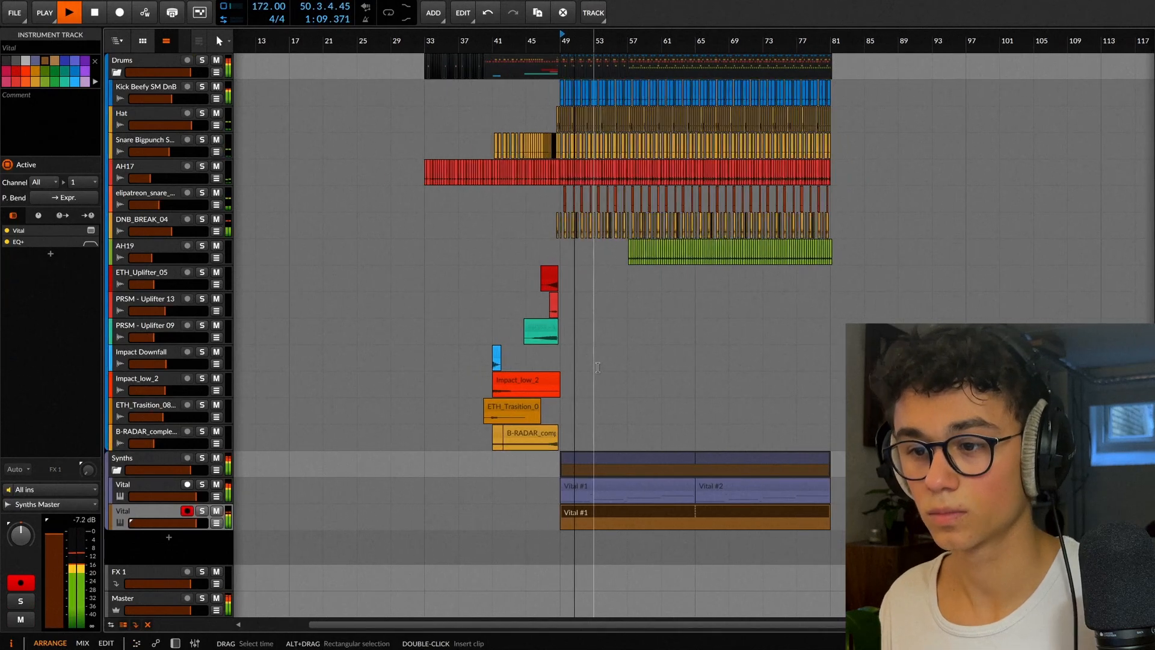
{"action": "key", "text": "XF86AudioRaiseVolume"}
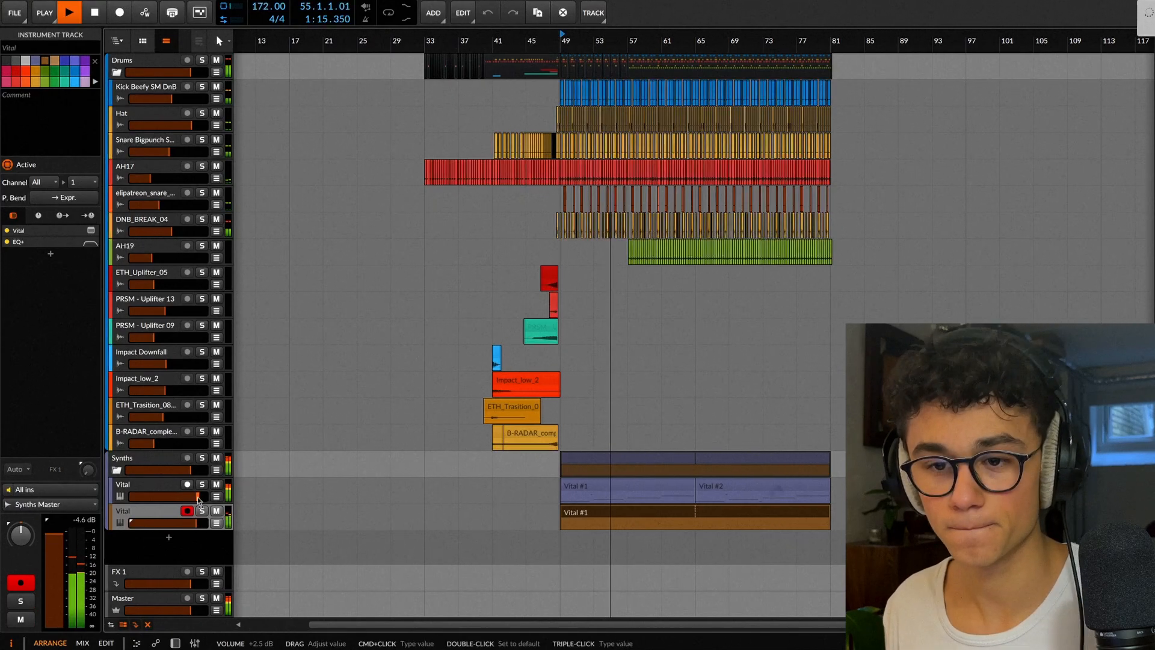
{"action": "left_click_drag", "start_coordinate": [198, 501], "coordinate": [199, 500]}
Step: Examine the chord progression in the third Vital track's clip starting at bar 65
{"action": "scroll", "coordinate": [596, 486], "scroll_direction": "left", "scroll_amount": 1}
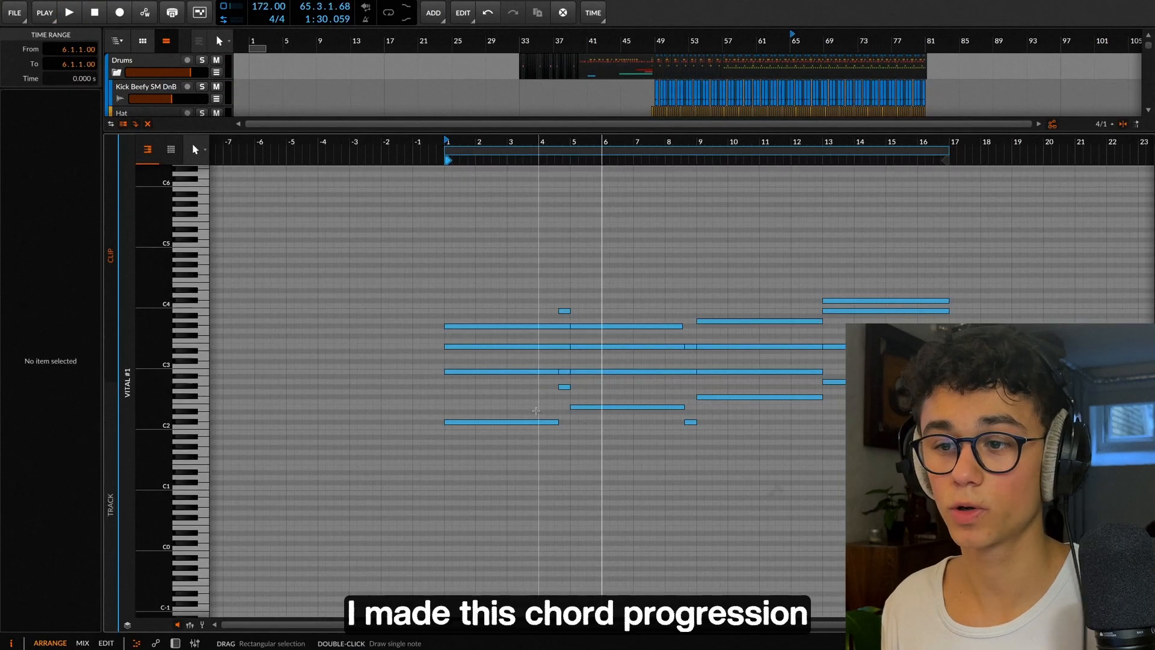
{"action": "left_click_drag", "start_coordinate": [525, 379], "coordinate": [838, 475]}
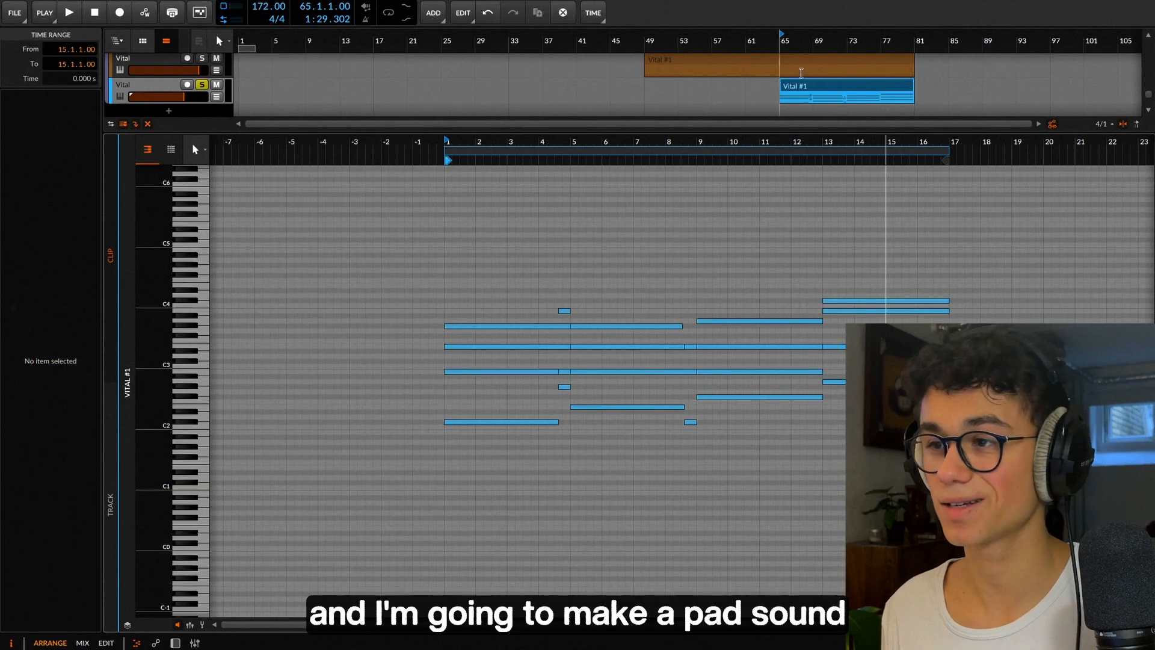
{"action": "scroll", "coordinate": [804, 78], "scroll_direction": "up", "scroll_amount": 2}
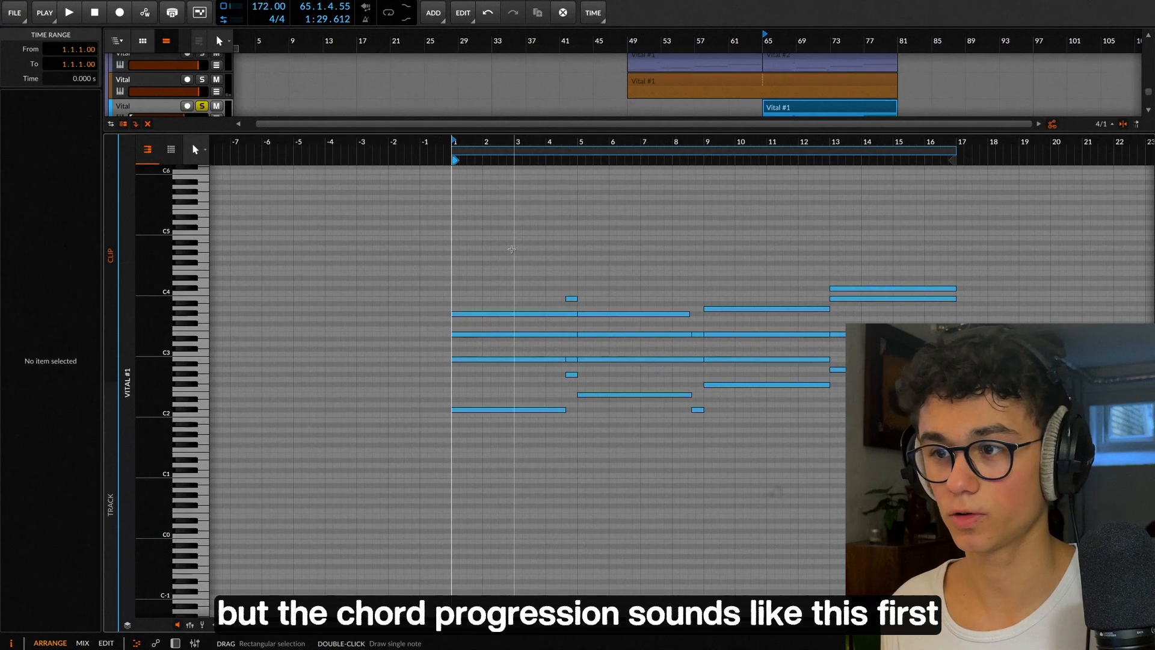
Step: Play back the chord progression in the third Vital track's soloed clip from bar 65
{"action": "key", "text": "space"}
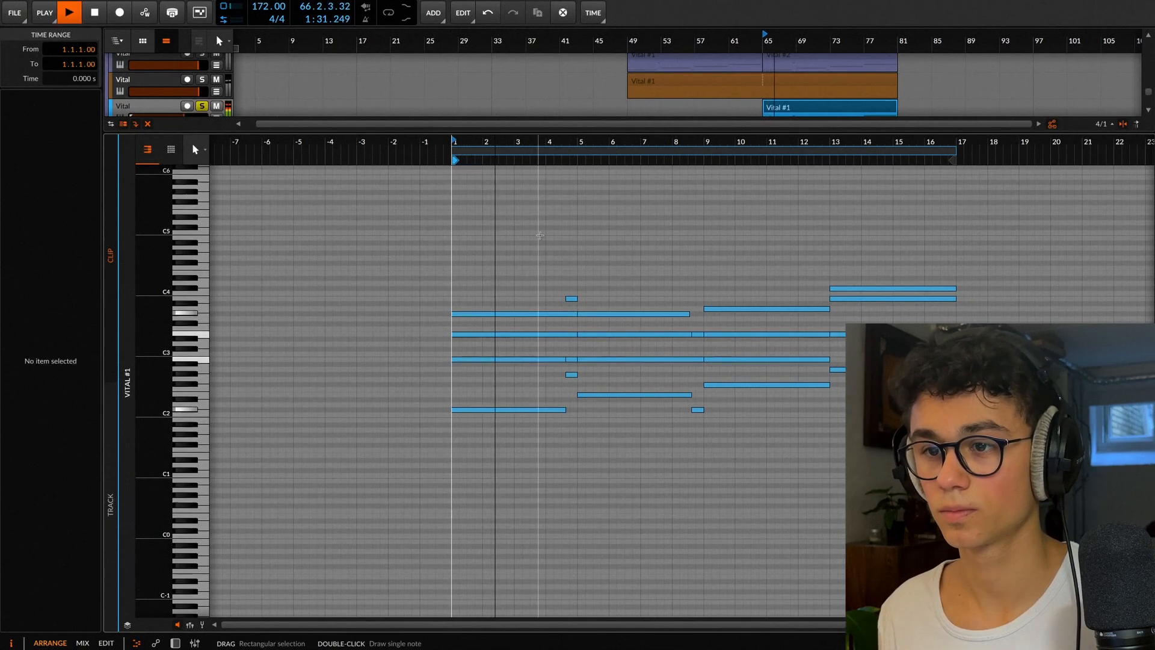
{"action": "scroll", "coordinate": [538, 236], "scroll_direction": "down", "scroll_amount": 1}
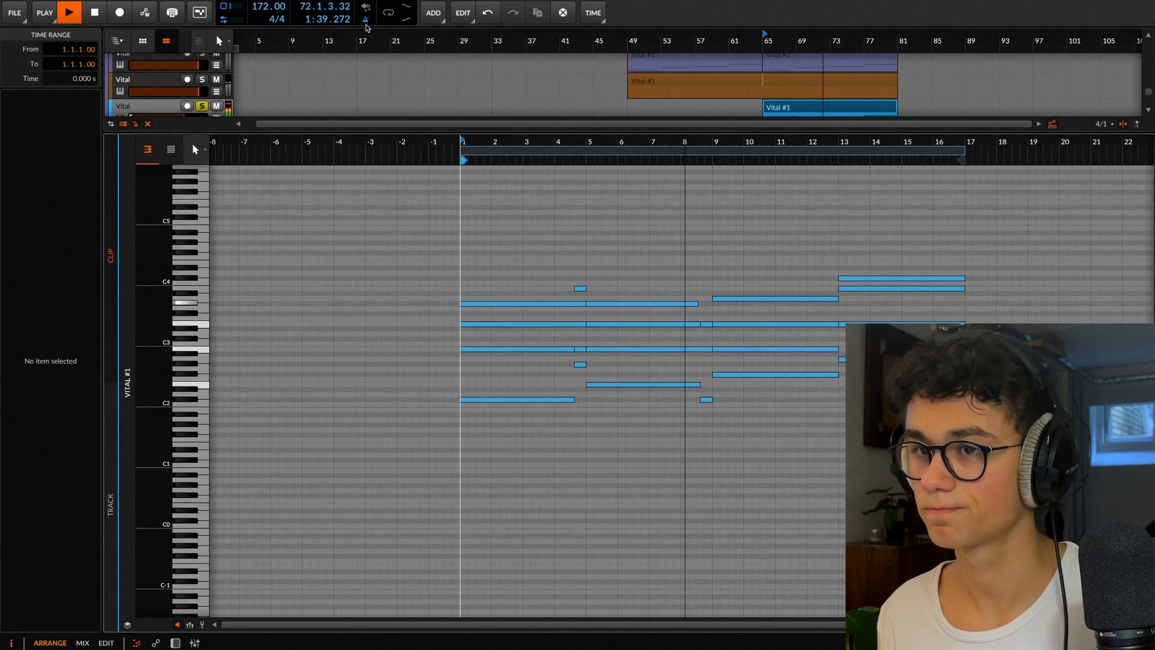
{"action": "scroll", "coordinate": [763, 468], "scroll_direction": "down", "scroll_amount": 2}
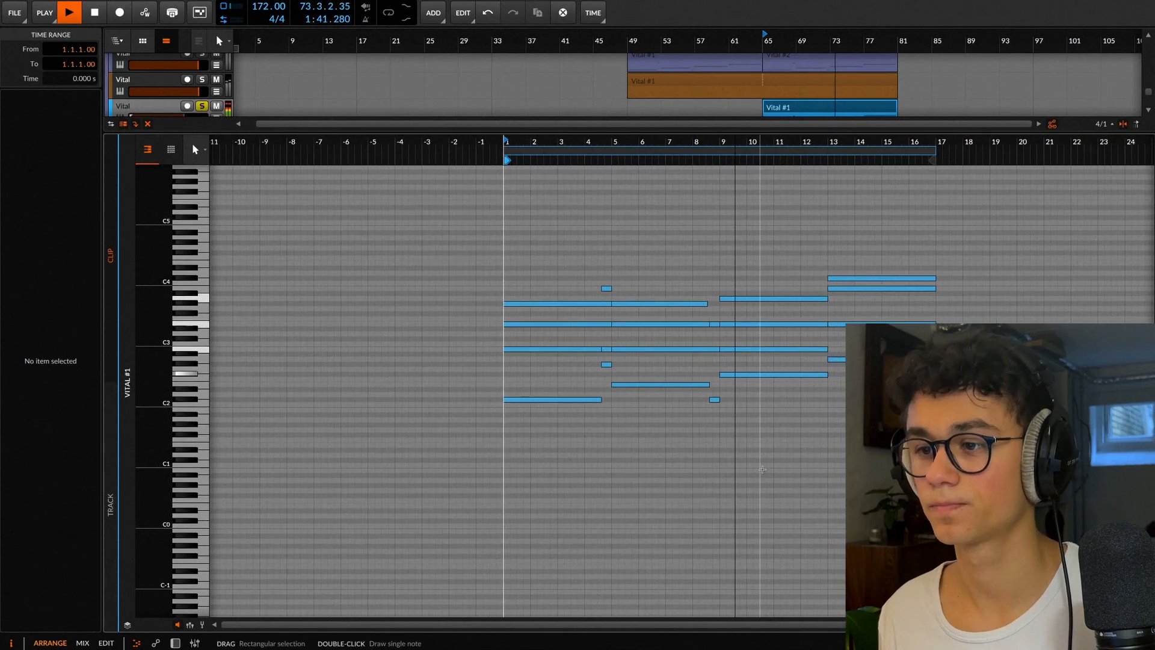
{"action": "scroll", "coordinate": [765, 471], "scroll_direction": "right", "scroll_amount": 1}
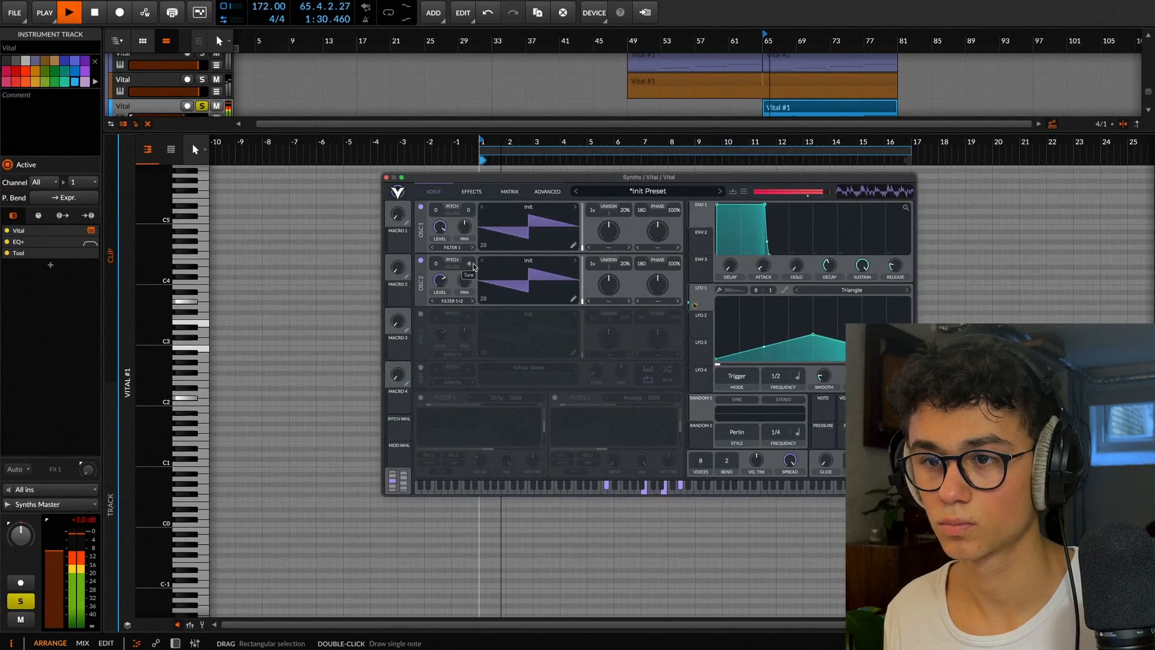
Step: Turn on Filter 1 in the third Vital and set its chorus mix to about 21%
{"action": "left_click", "coordinate": [420, 397]}
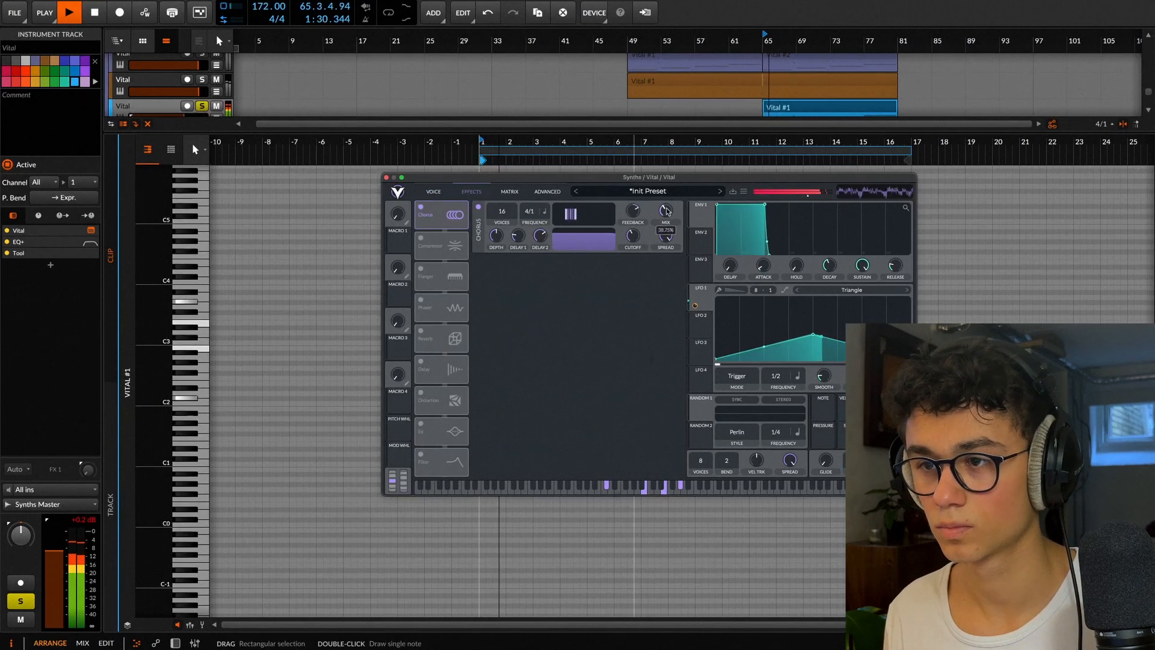
{"action": "left_click_drag", "start_coordinate": [665, 220], "coordinate": [662, 222]}
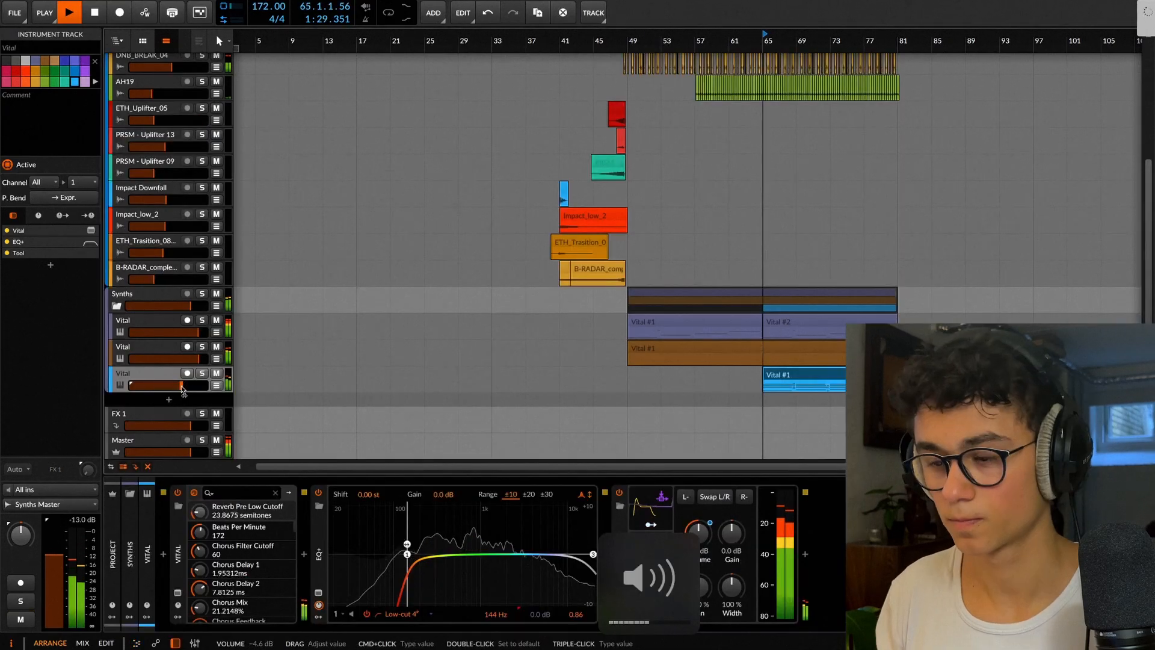
Step: Lower the third Vital track's volume in the mix and draw the arranger loop region from bar 41 to bar 81
{"action": "left_click_drag", "start_coordinate": [183, 390], "coordinate": [179, 390]}
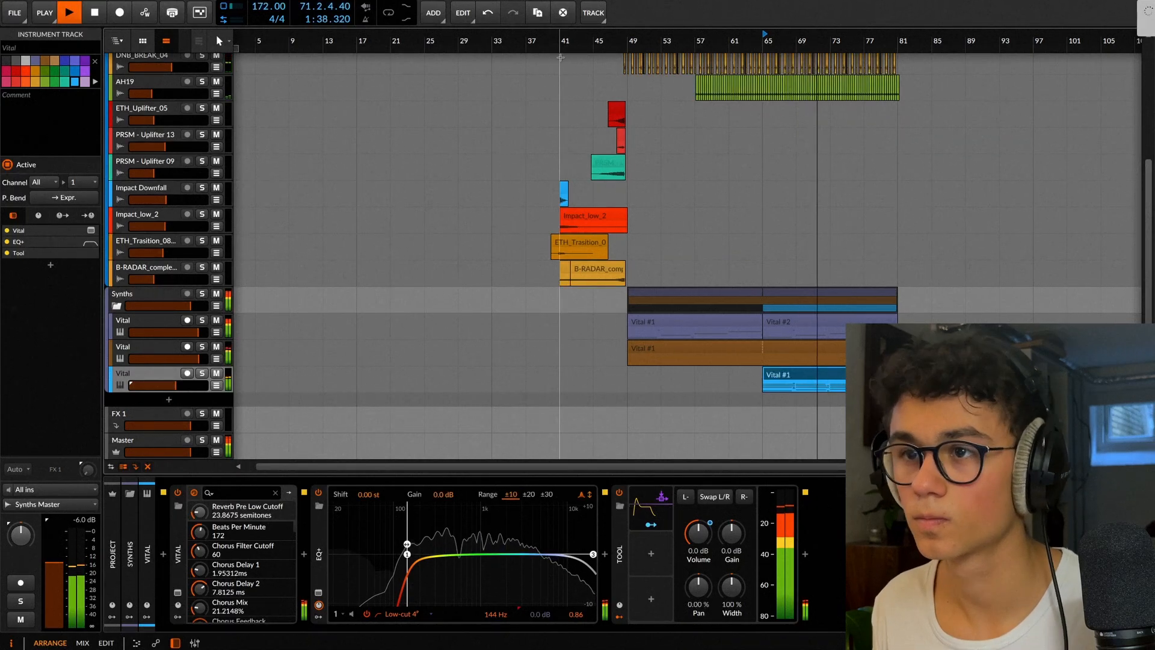
{"action": "left_click_drag", "start_coordinate": [566, 41], "coordinate": [865, 45]}
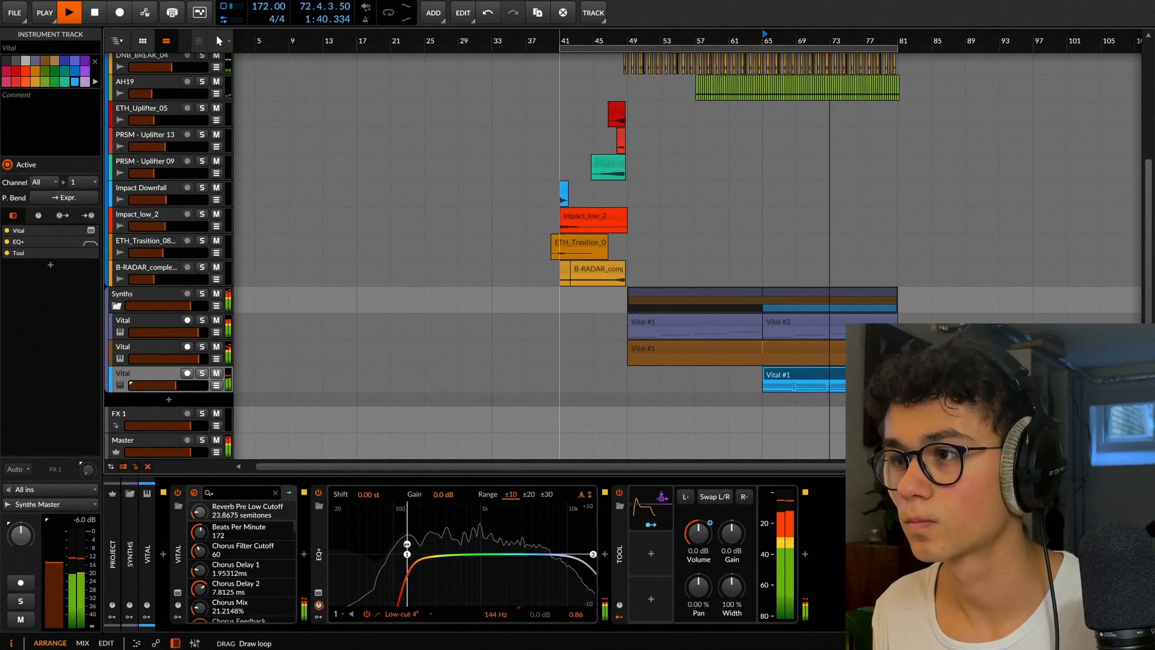
{"action": "scroll", "coordinate": [892, 361], "scroll_direction": "up", "scroll_amount": 5}
{"action": "scroll", "coordinate": [892, 361], "scroll_direction": "down", "scroll_amount": 5}
{"action": "scroll", "coordinate": [891, 362], "scroll_direction": "left", "scroll_amount": 1}
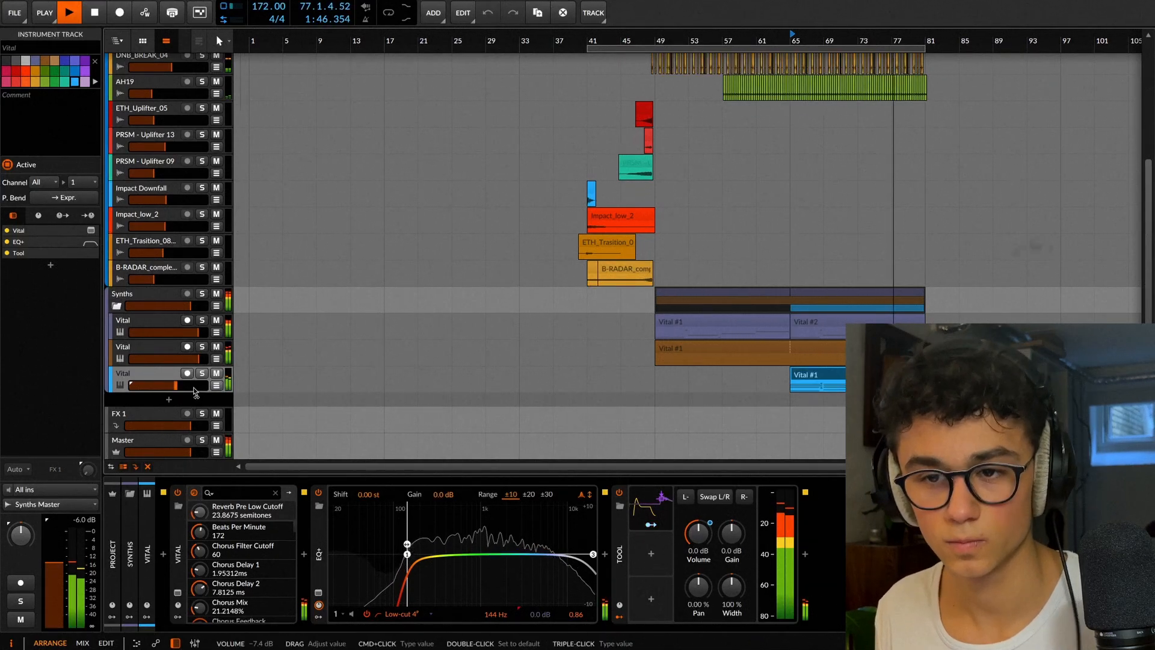
{"action": "left_click_drag", "start_coordinate": [194, 392], "coordinate": [195, 390]}
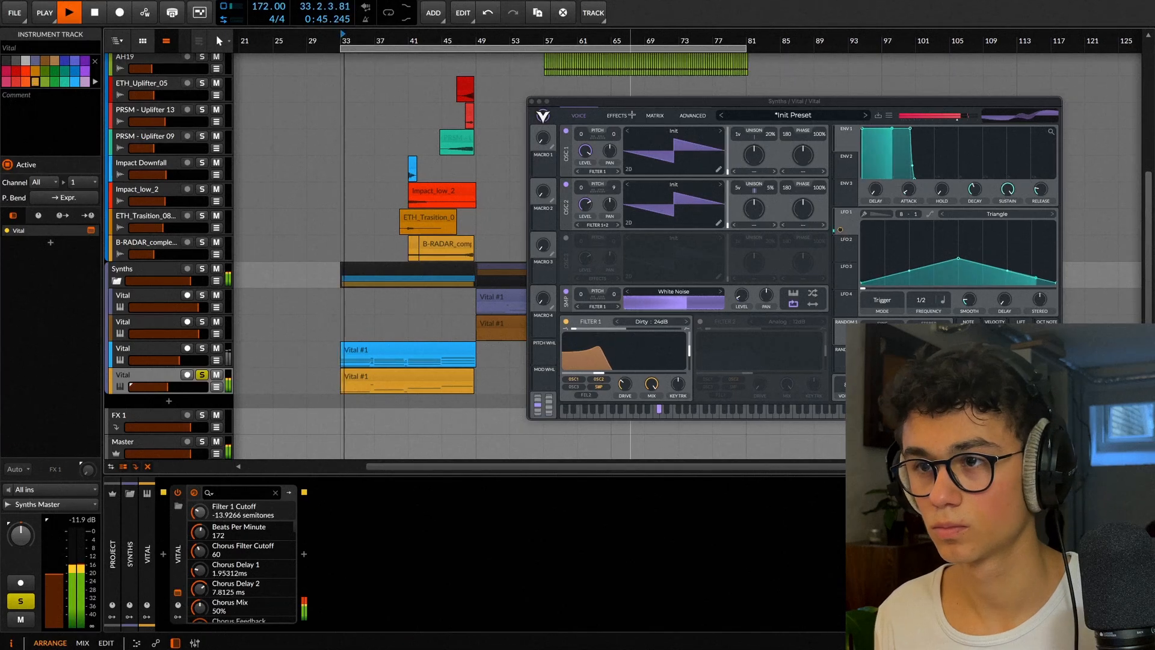
Step: Set the compressor band gain to about 10.2 dB in the fourth Vital's effects and close the synth window
{"action": "left_click", "coordinate": [617, 115]}
{"action": "left_click_drag", "start_coordinate": [664, 161], "coordinate": [666, 167]}
{"action": "left_click", "coordinate": [579, 116]}
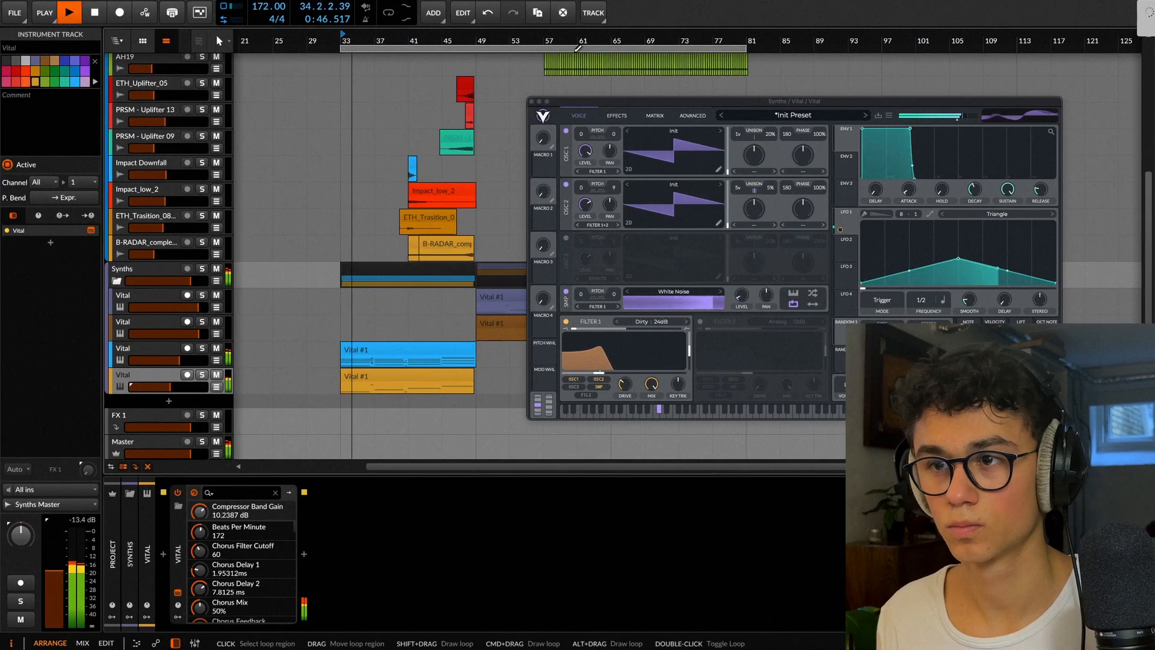
{"action": "left_click", "coordinate": [533, 102]}
{"action": "scroll", "coordinate": [487, 273], "scroll_direction": "left", "scroll_amount": 3}
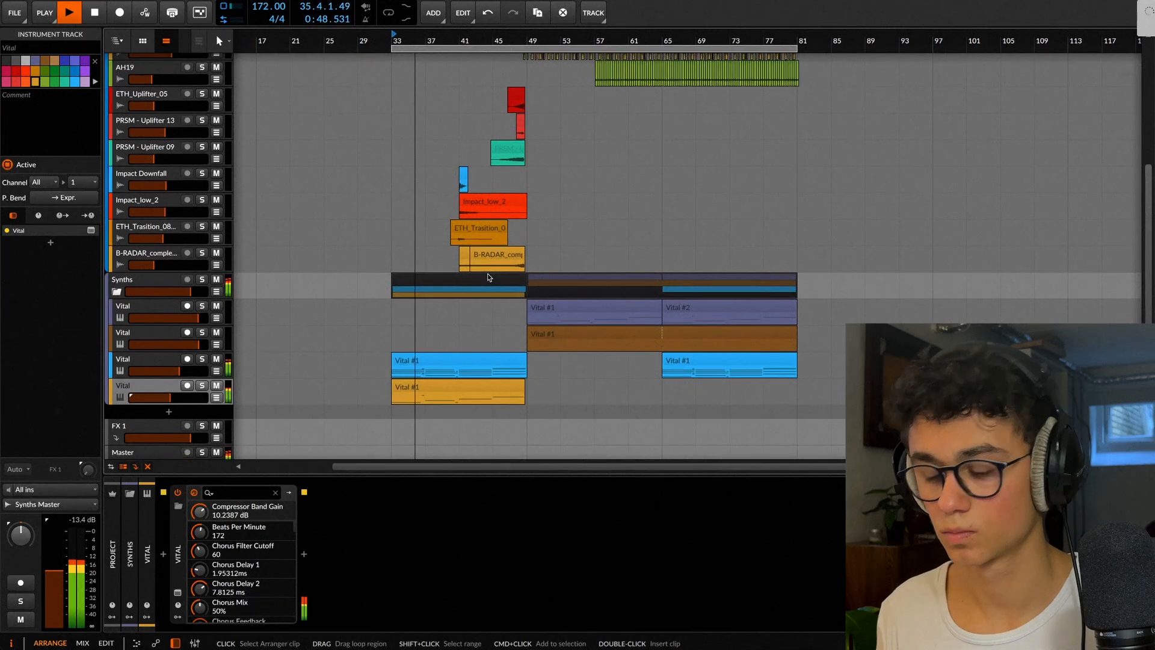
Step: Open the third Vital's synth from its track and set the reverb decay time to about 2.33 seconds
{"action": "key", "text": "XF86AudioRaiseVolume"}
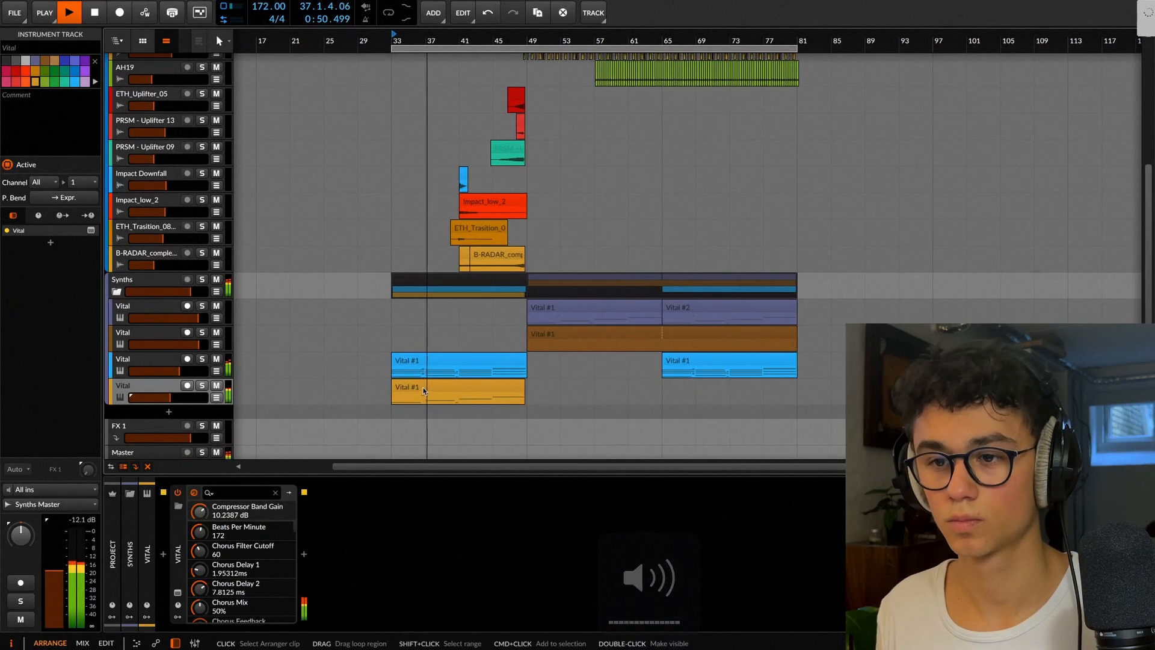
{"action": "left_click", "coordinate": [139, 367]}
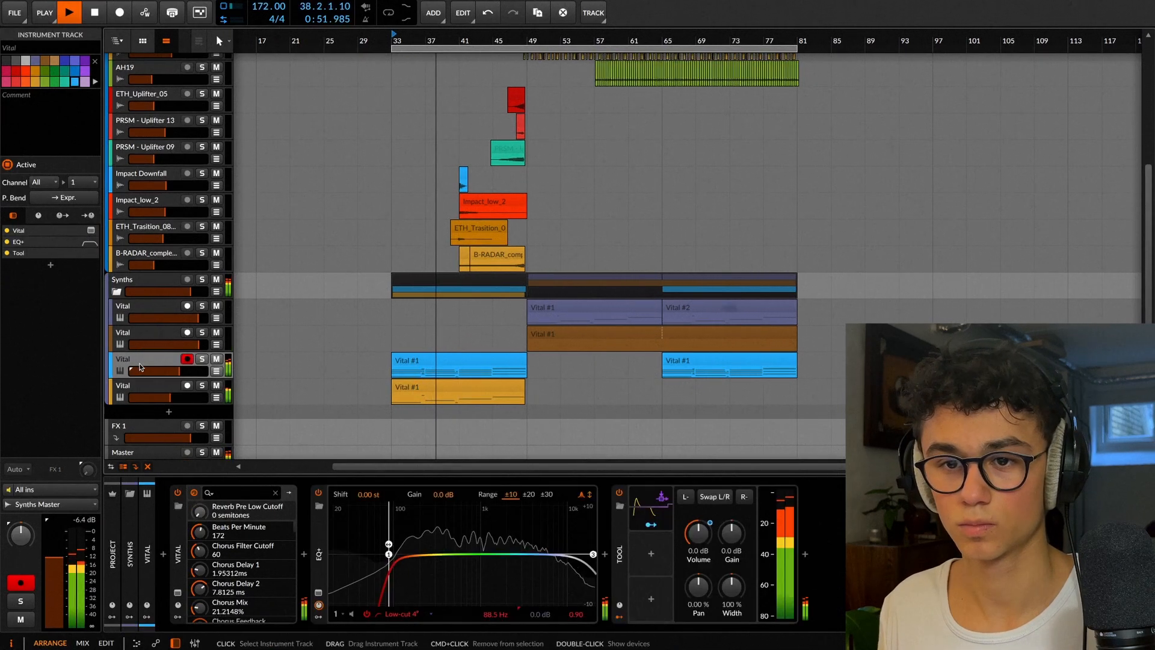
{"action": "left_click", "coordinate": [91, 230]}
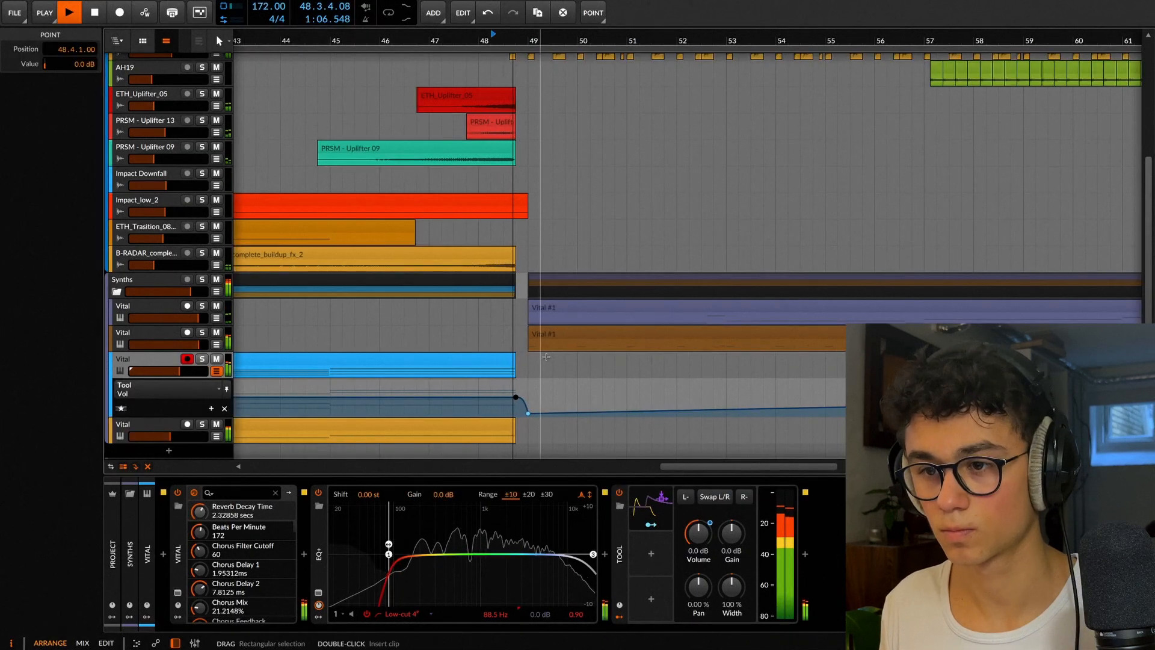
Step: Place the Cymatics ambience vocal clip at bar 49 and set its pitch to -2 semitones
{"action": "scroll", "coordinate": [541, 367], "scroll_direction": "down", "scroll_amount": 4}
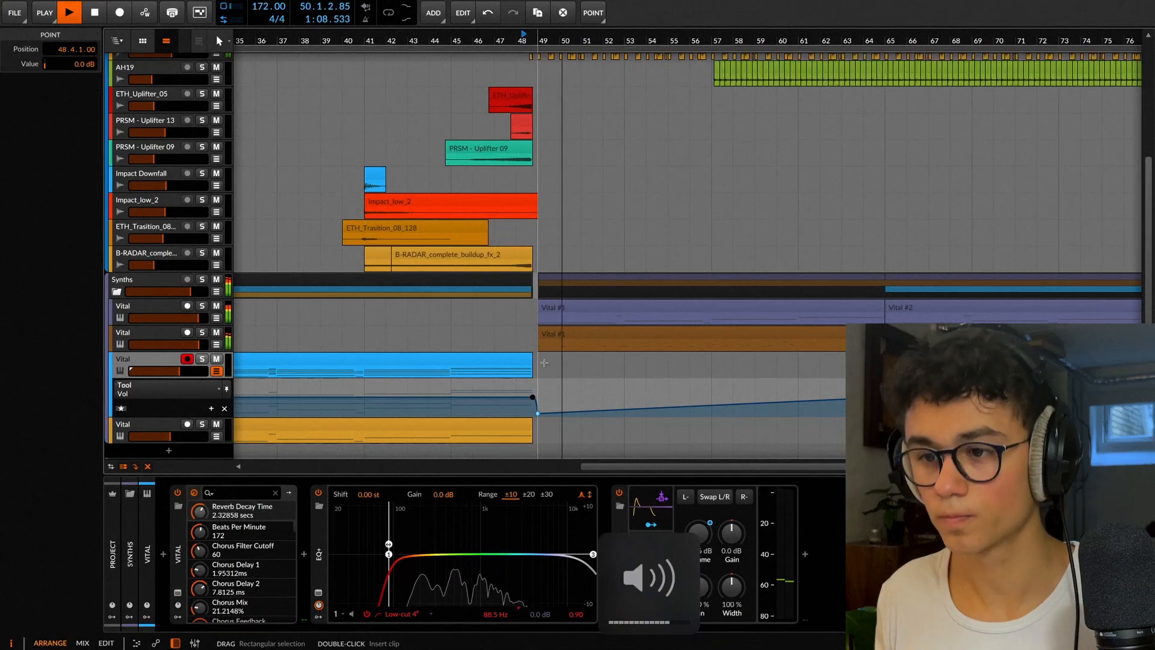
{"action": "scroll", "coordinate": [544, 363], "scroll_direction": "down", "scroll_amount": 4}
{"action": "left_click_drag", "start_coordinate": [635, 401], "coordinate": [646, 415]}
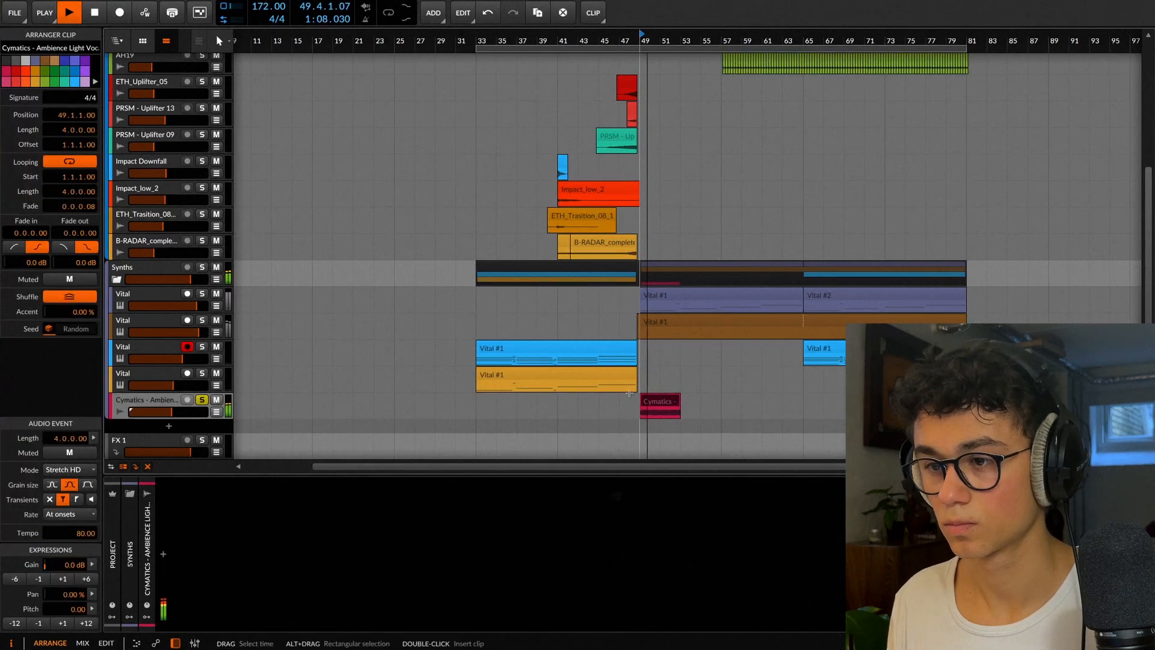
{"action": "scroll", "coordinate": [629, 393], "scroll_direction": "up", "scroll_amount": 2}
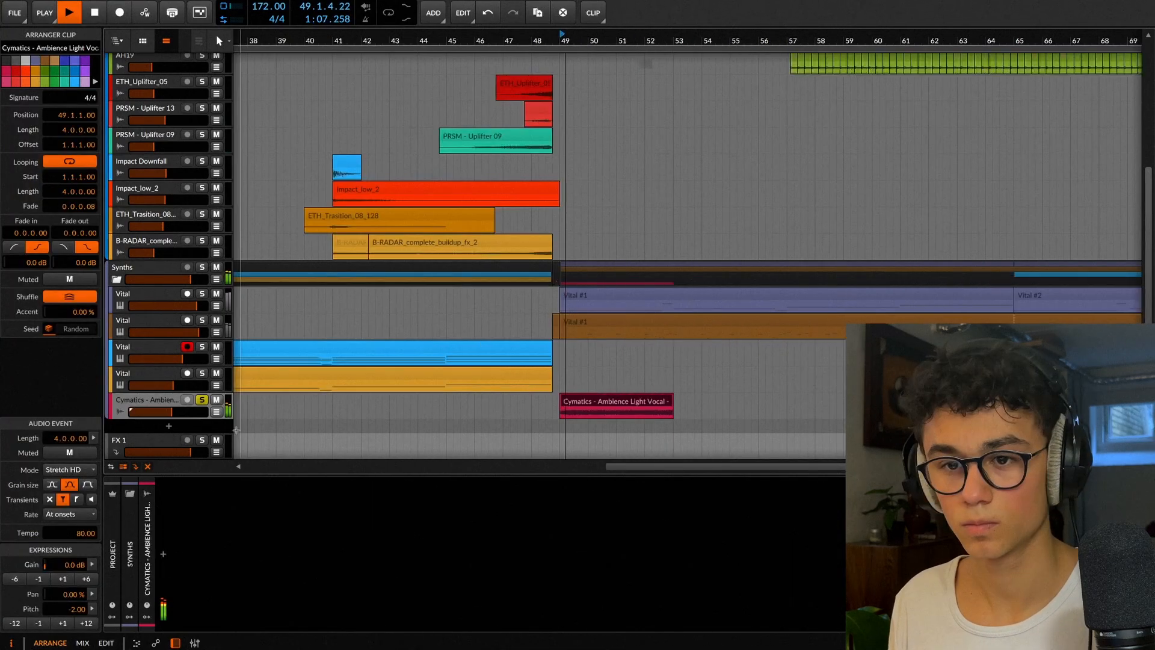
{"action": "mouse_move", "coordinate": [171, 412]}
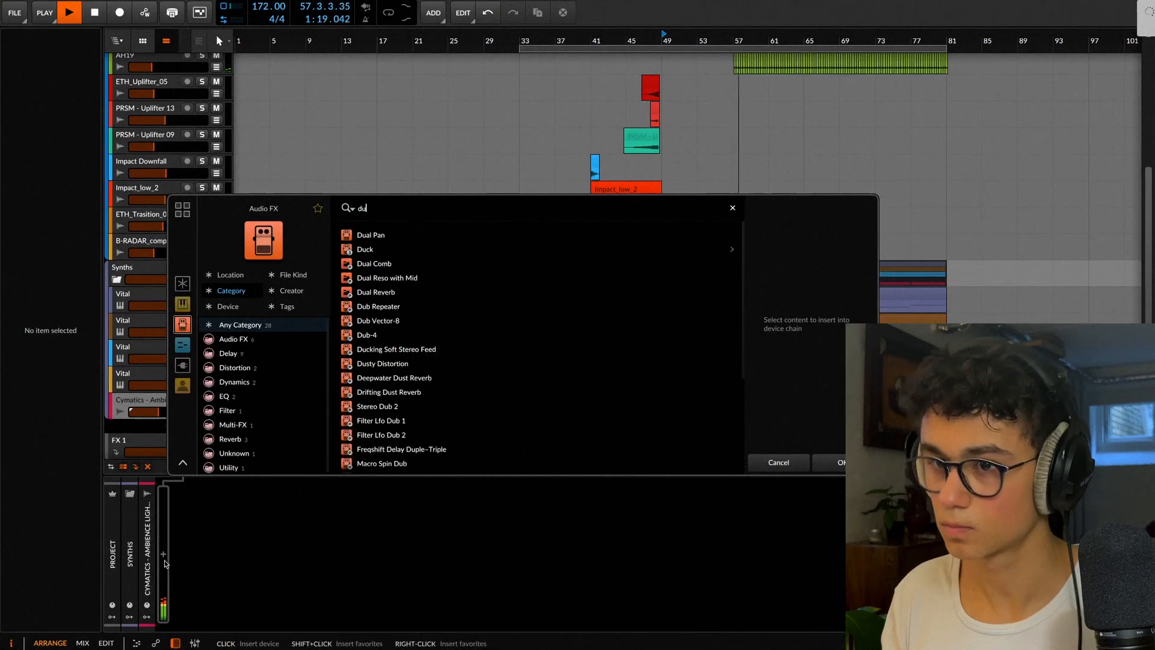
Step: Insert Flux Mini 2 on the Cymatics vocal track and reshape its amp curve with an earlier peak and a long fall
{"action": "type", "text": "flux"}
{"action": "key", "text": "Return"}
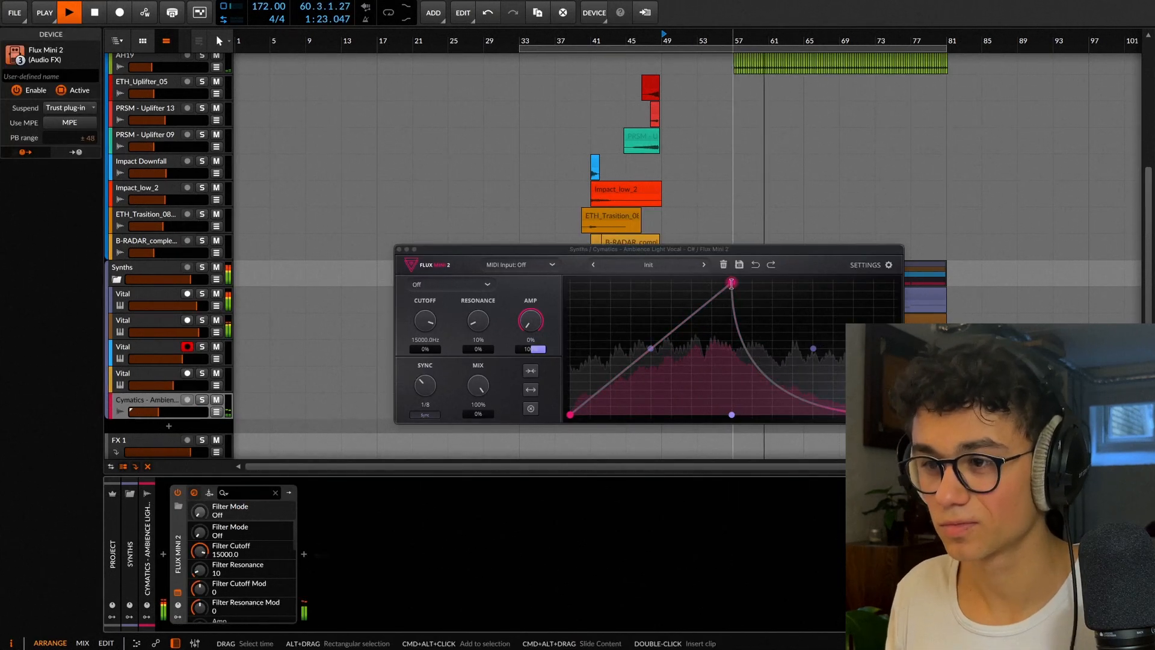
{"action": "left_click_drag", "start_coordinate": [731, 283], "coordinate": [602, 282]}
{"action": "left_click_drag", "start_coordinate": [732, 415], "coordinate": [754, 382]}
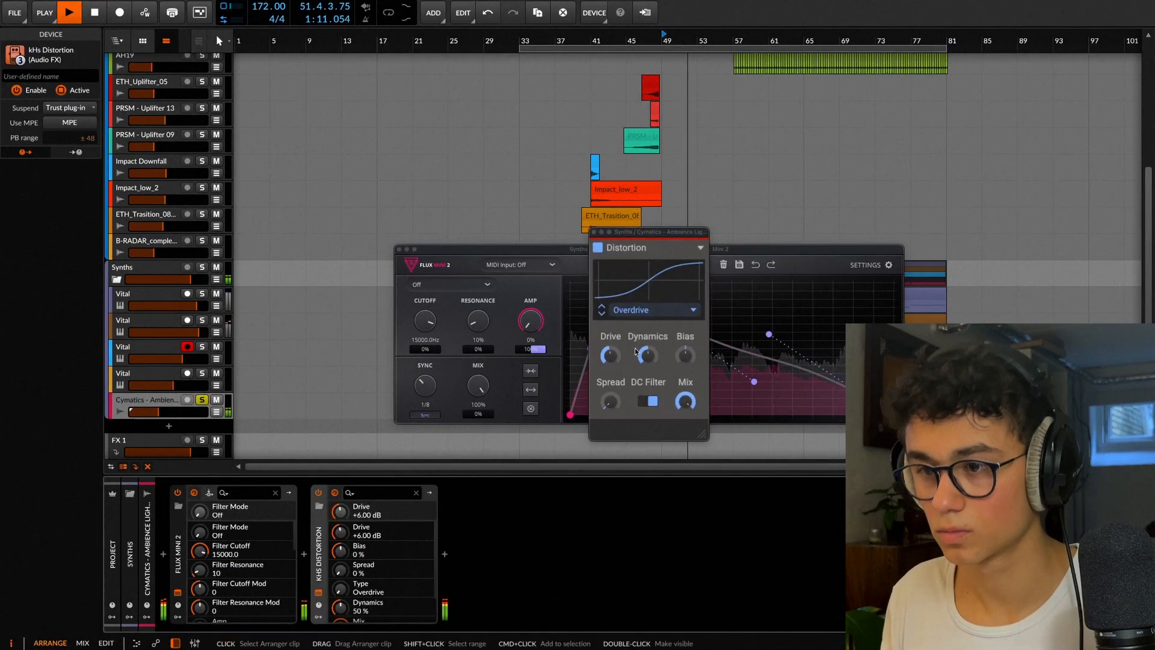
Step: Set the vocal's kHs Distortion drive to about 4.45 dB, then unsolo the track and fine-tune its volume in the full mix
{"action": "left_click_drag", "start_coordinate": [611, 355], "coordinate": [610, 365]}
{"action": "left_click", "coordinate": [202, 399]}
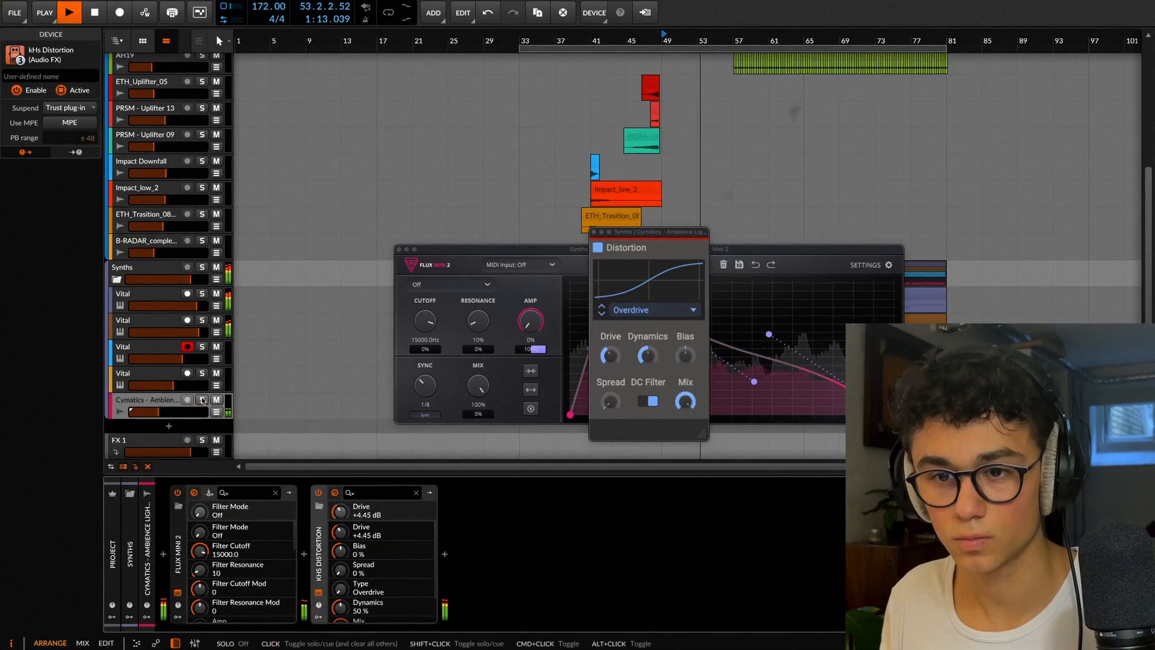
{"action": "left_click_drag", "start_coordinate": [159, 412], "coordinate": [160, 412]}
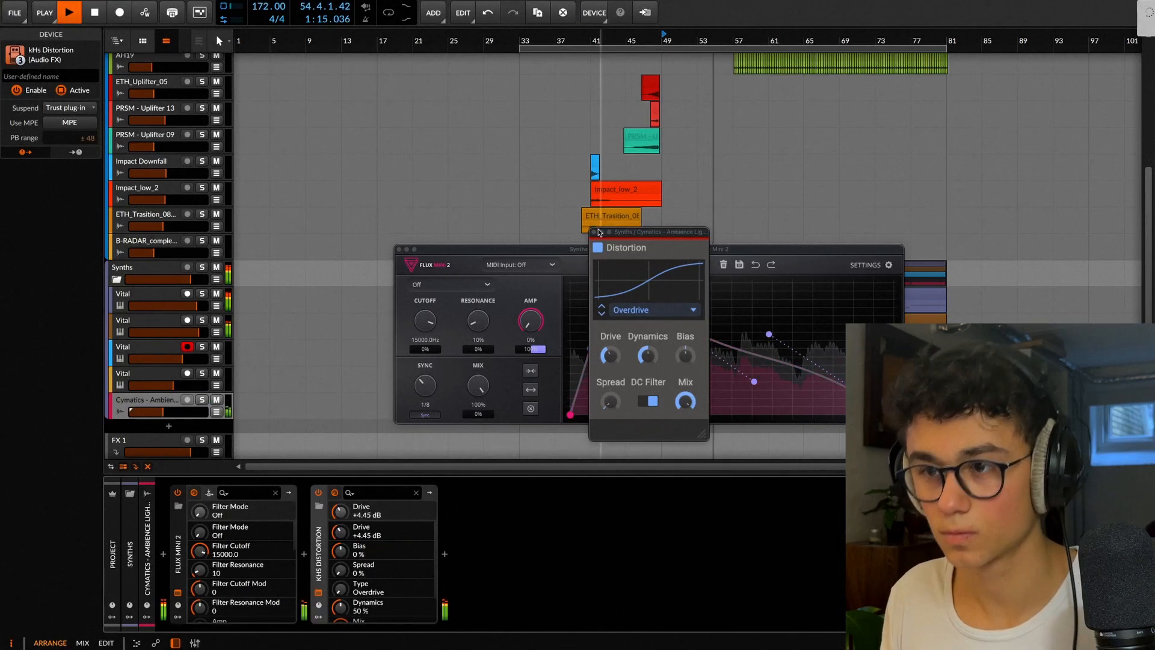
{"action": "left_click", "coordinate": [489, 255]}
{"action": "left_click", "coordinate": [399, 249]}
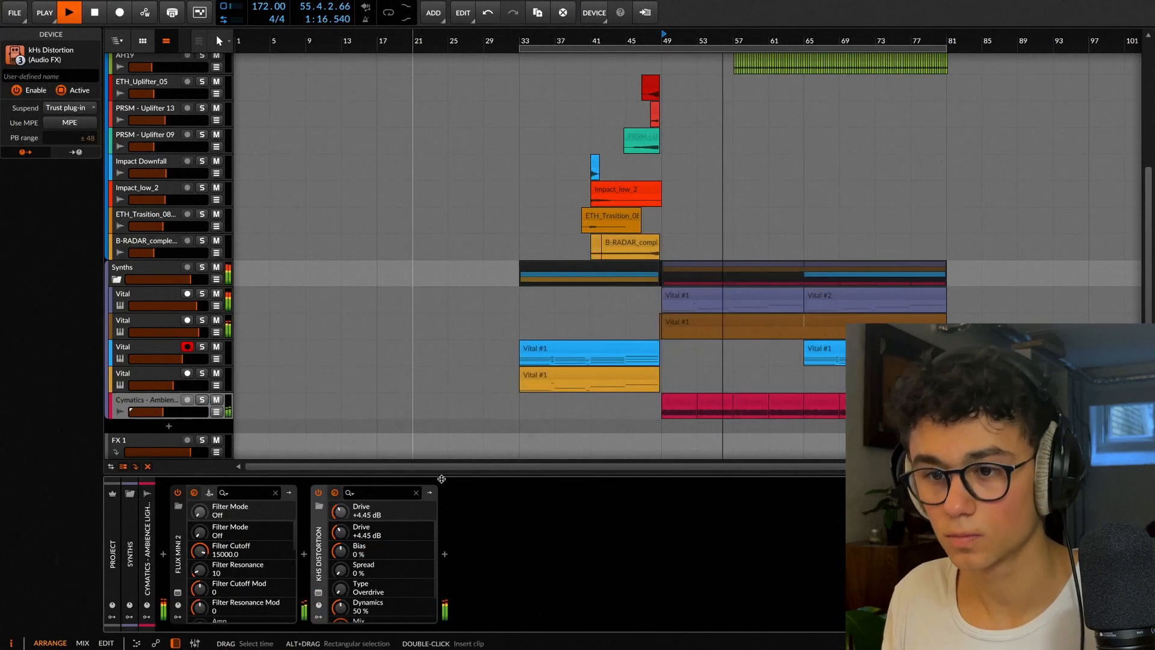
Step: Add a Reverb after the distortion on the vocal track and play the full arrangement from bar 33
{"action": "left_click", "coordinate": [445, 556]}
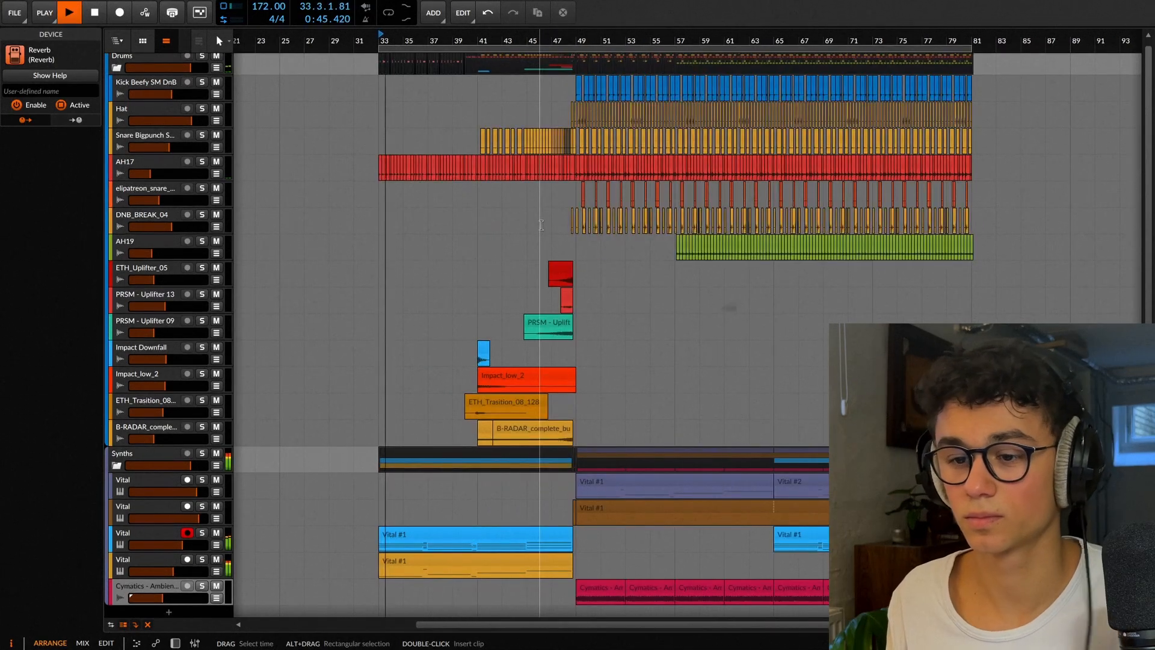
{"action": "key", "text": "XF86AudioLowerVolume"}
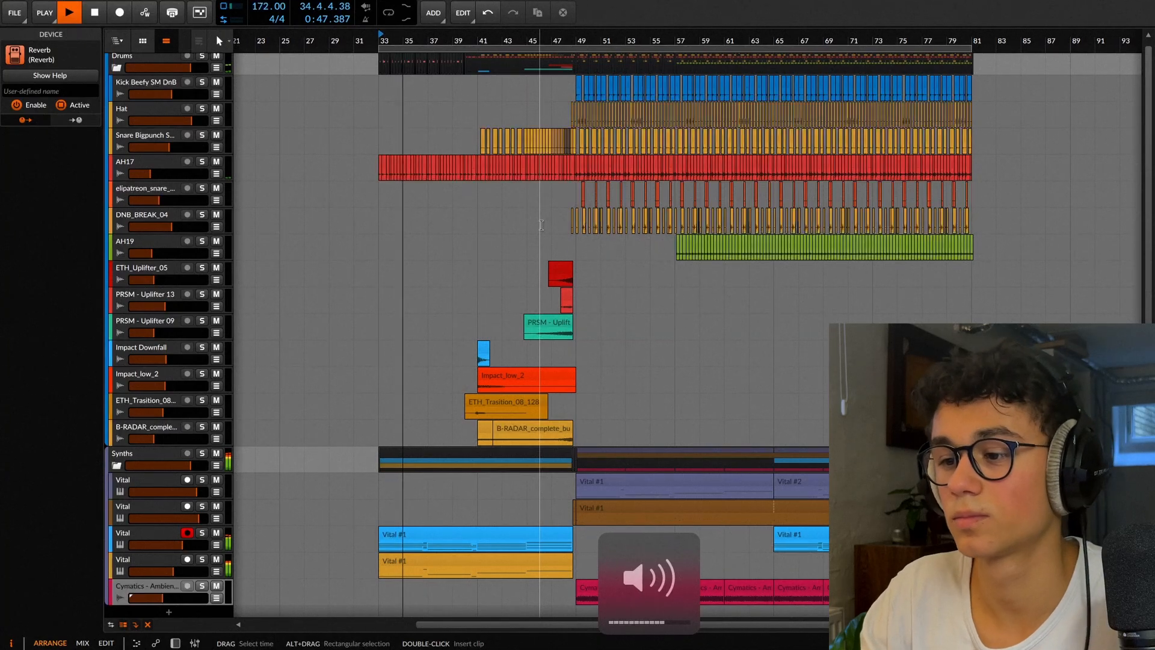